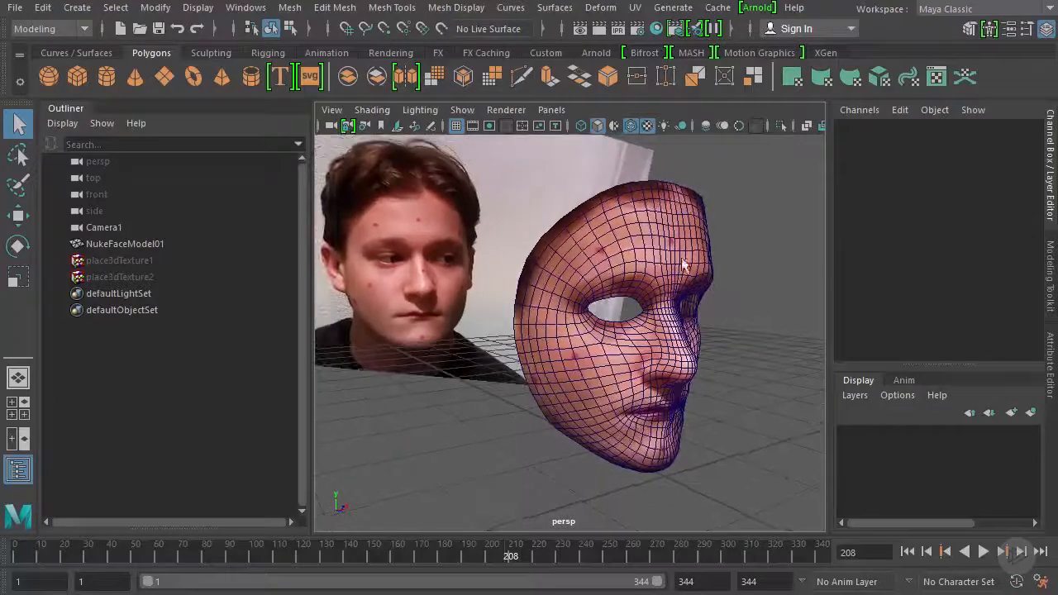
Turn off the wireframe overlay on the shaded face model and play the animation to inspect the projected texture
click(631, 125)
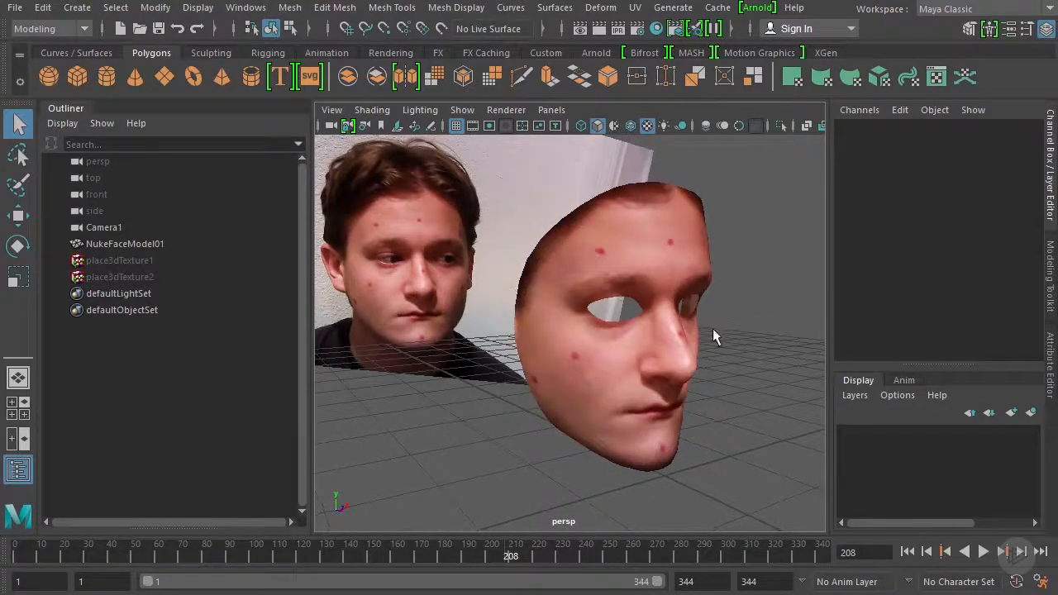
alt+drag(713, 328, 680, 321)
click(986, 552)
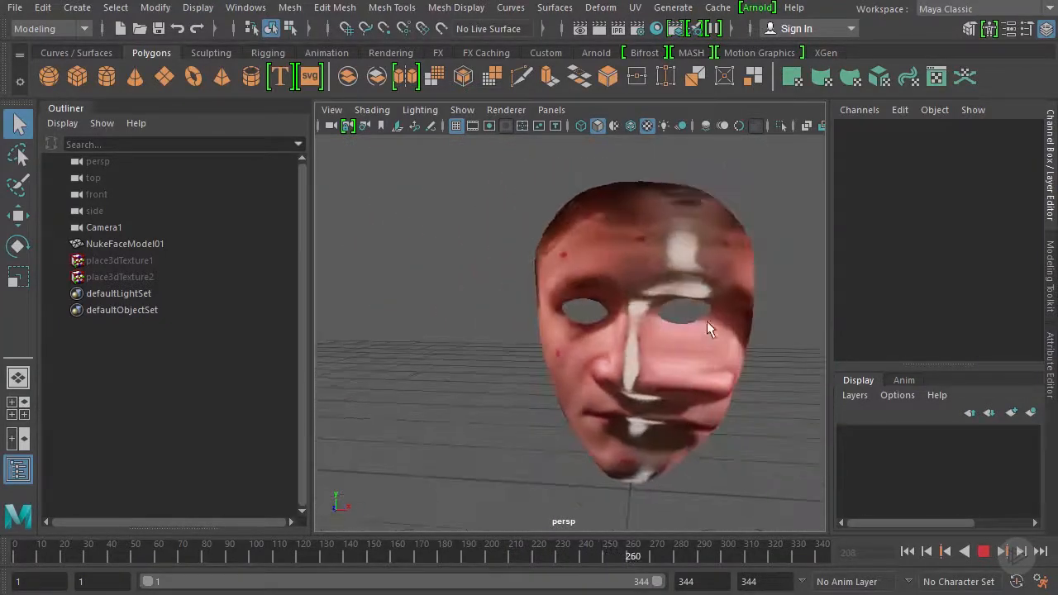
click(984, 552)
alt+drag(502, 359, 736, 411)
alt+drag(684, 373, 559, 356)
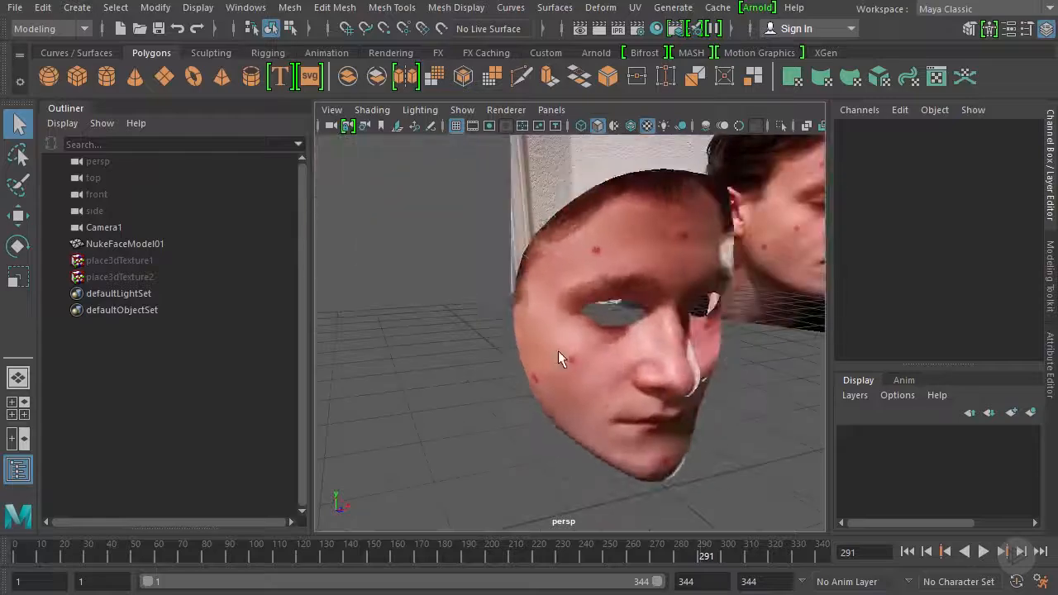
Try moving the face mesh about 0.69 units along X, and undo the move
click(588, 371)
key(w)
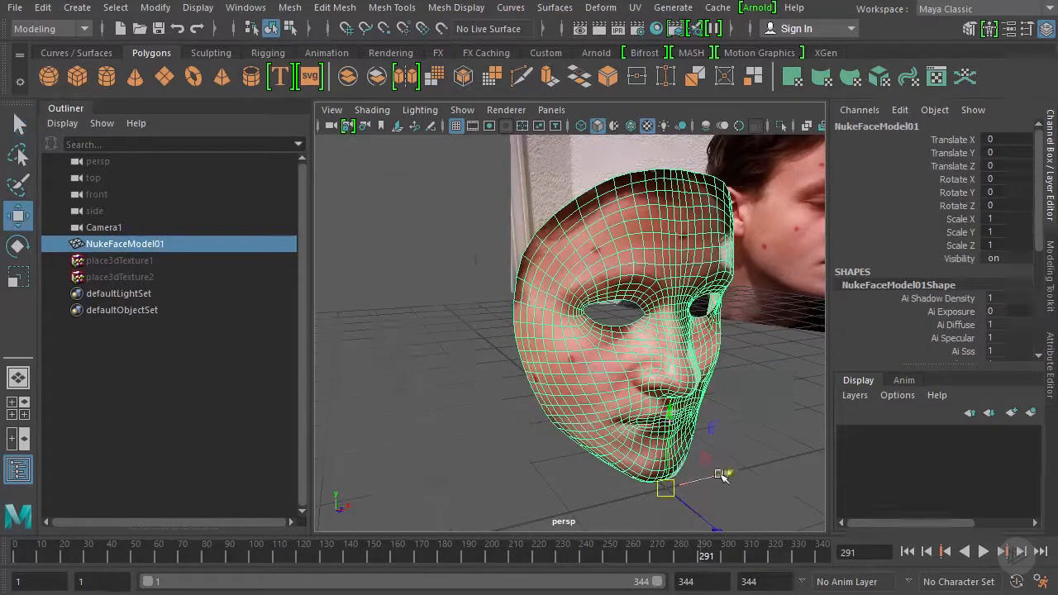
drag(726, 470, 767, 441)
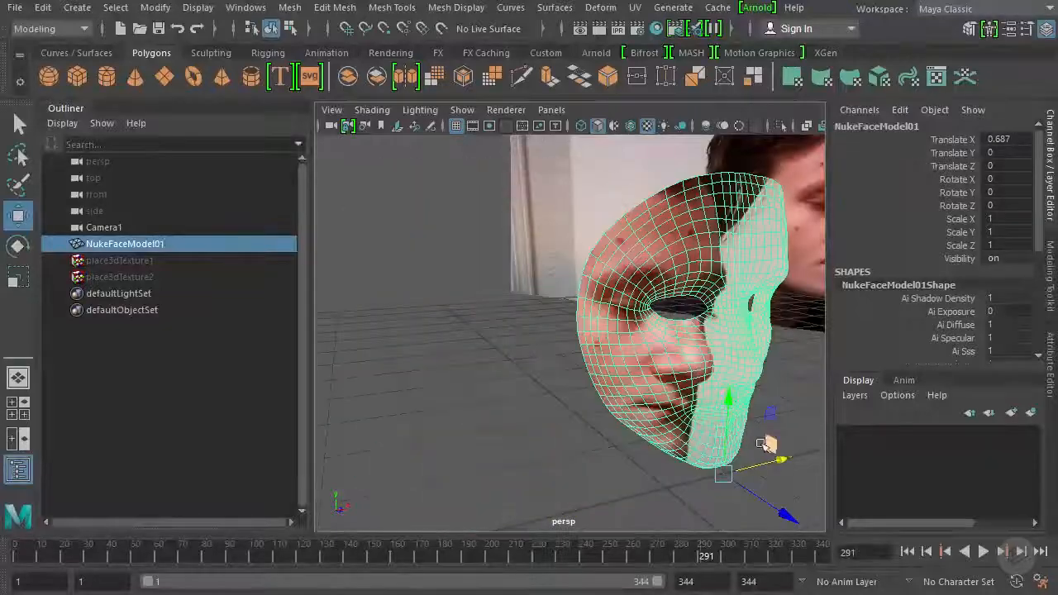
key(ctrl+z)
alt+drag(520, 435, 554, 405)
click(420, 412)
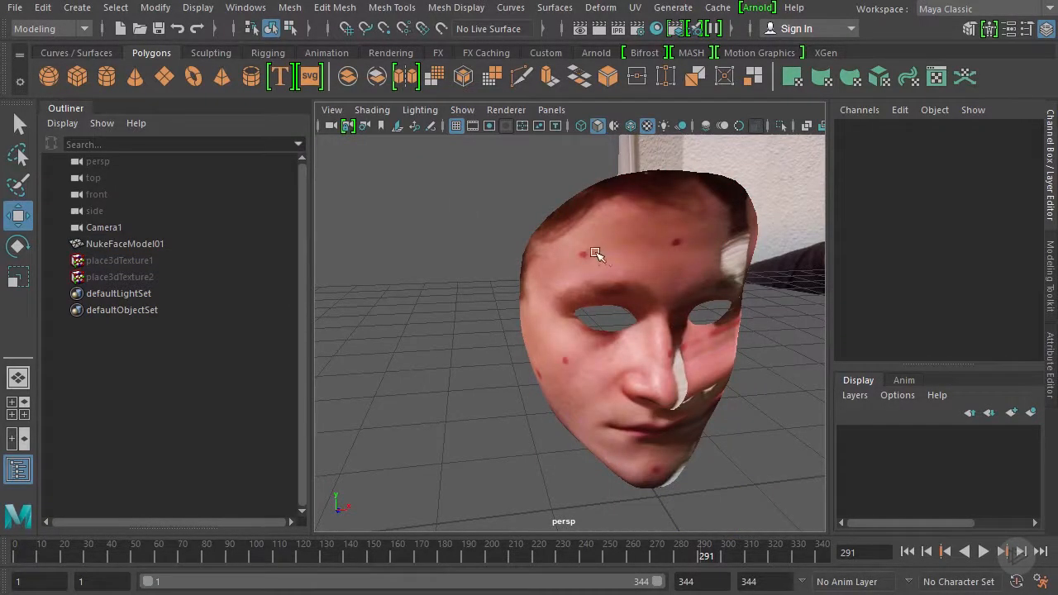
Examine the stretched texture projection on the face mesh and scrub the timeline to frame 296
alt+drag(674, 327, 634, 227)
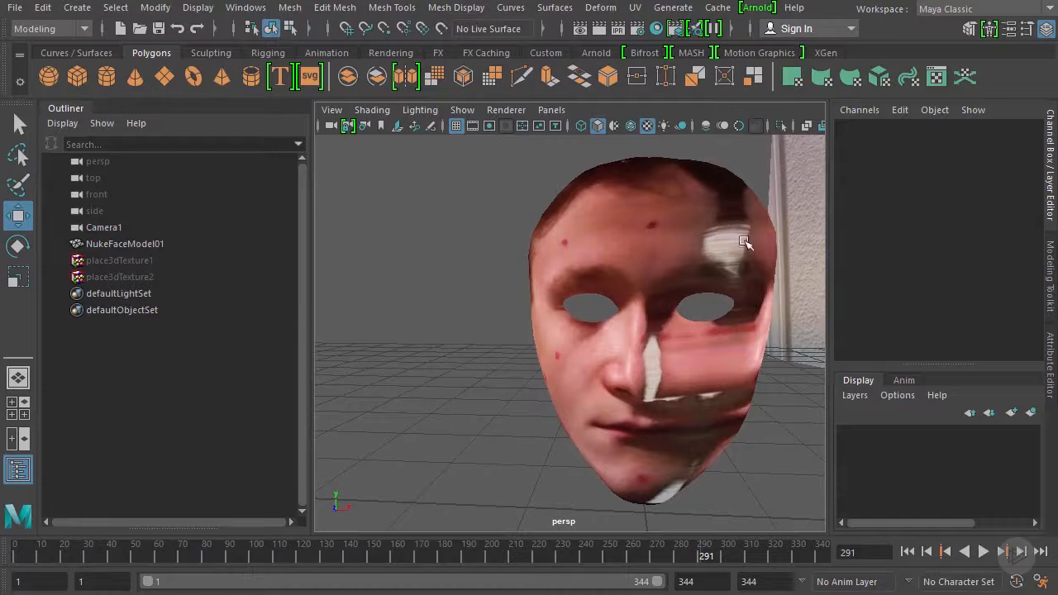
drag(692, 562, 713, 545)
alt+right_drag(689, 418, 546, 345)
alt+drag(546, 345, 597, 356)
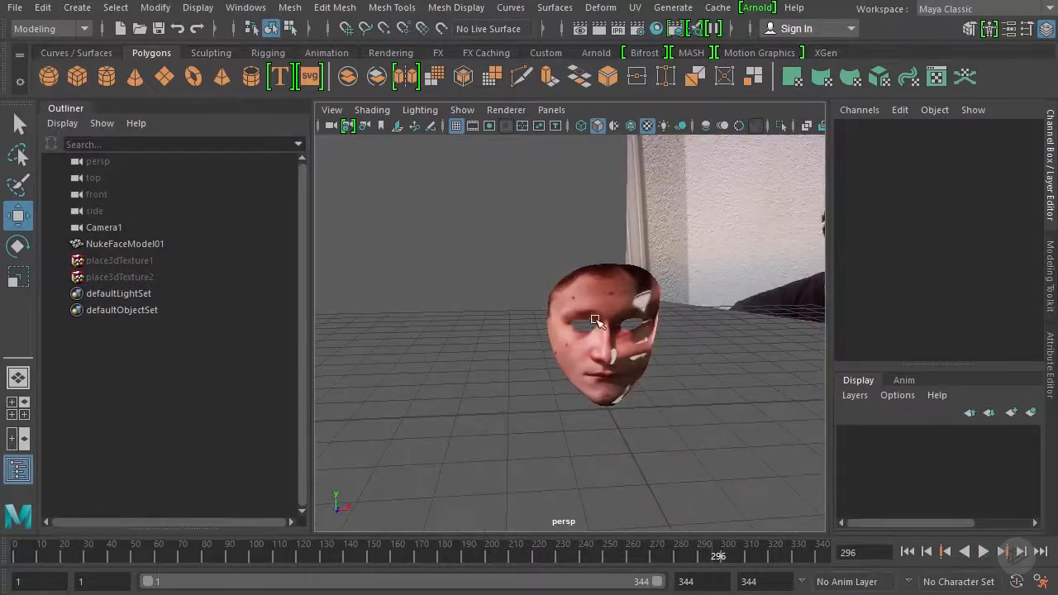
Break the projection connection on the Color attribute of the face mesh's ProjectionShader material
click(595, 297)
alt+right_drag(506, 322, 539, 330)
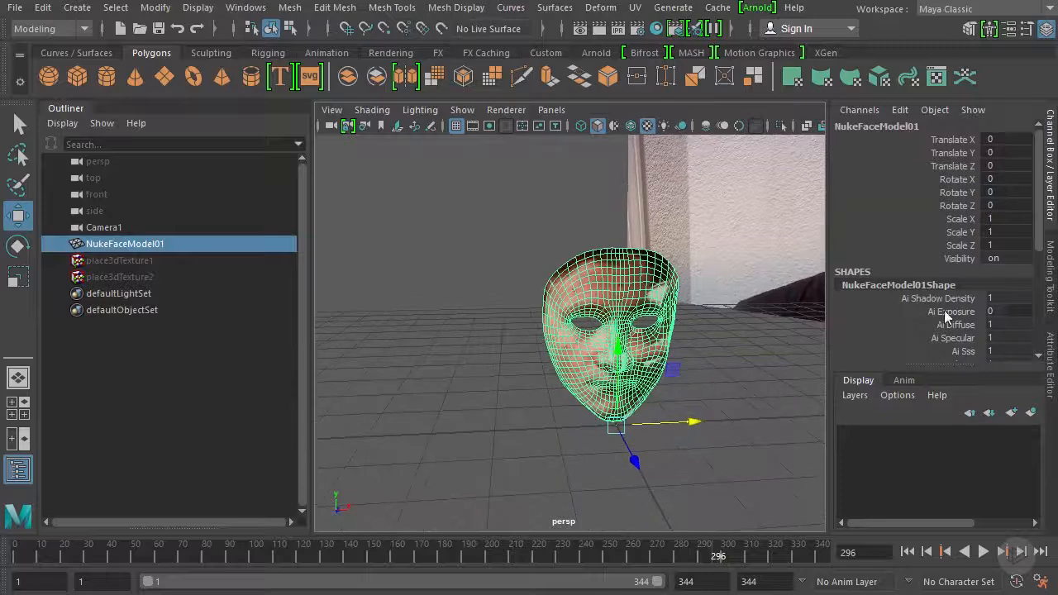
click(1049, 373)
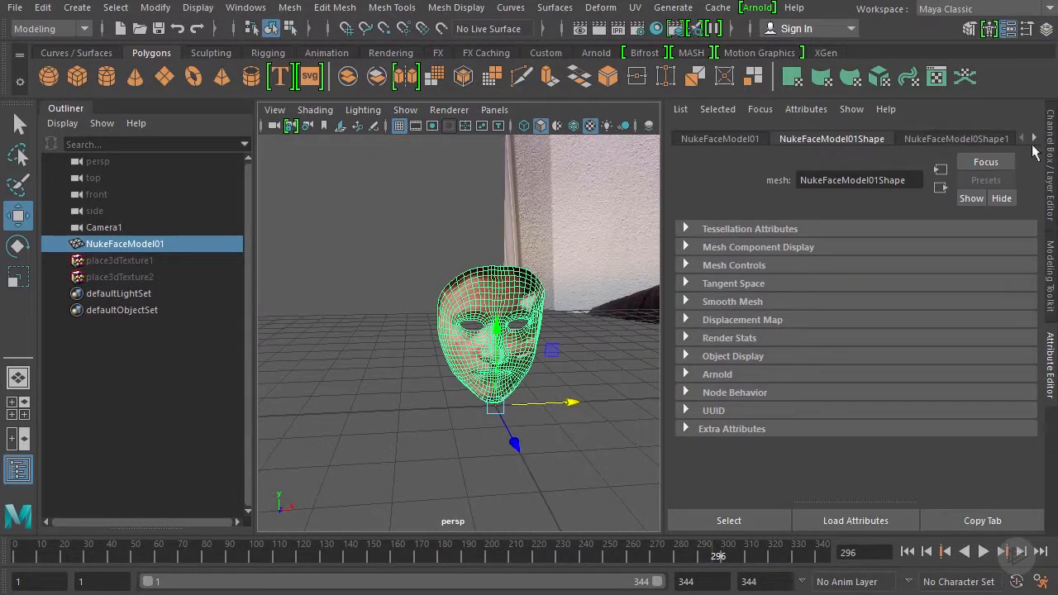
click(1037, 141)
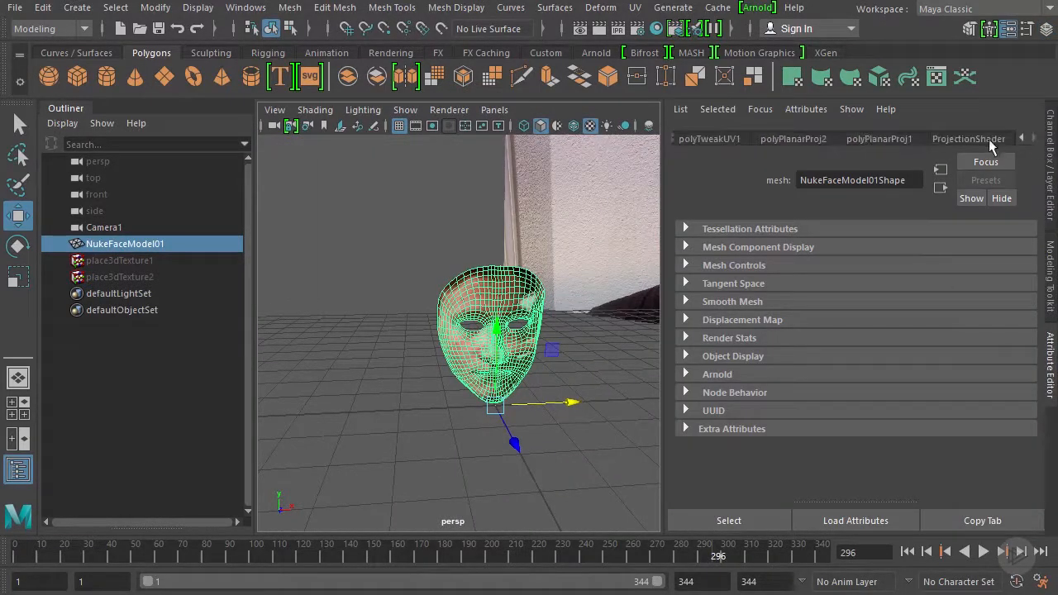
click(986, 140)
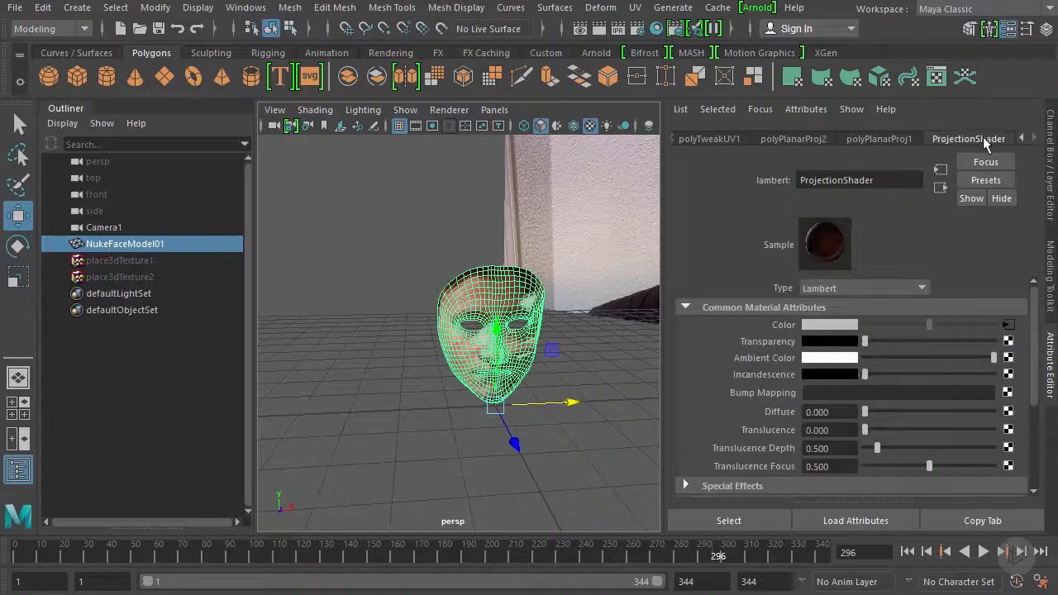
right_click(784, 326)
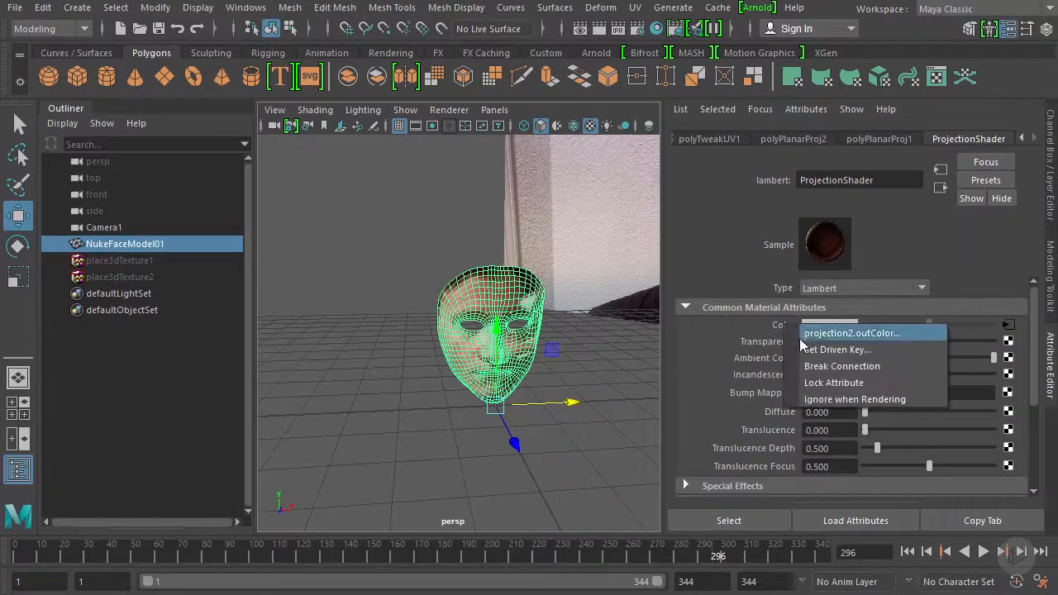
click(829, 368)
alt+right_drag(496, 331, 620, 366)
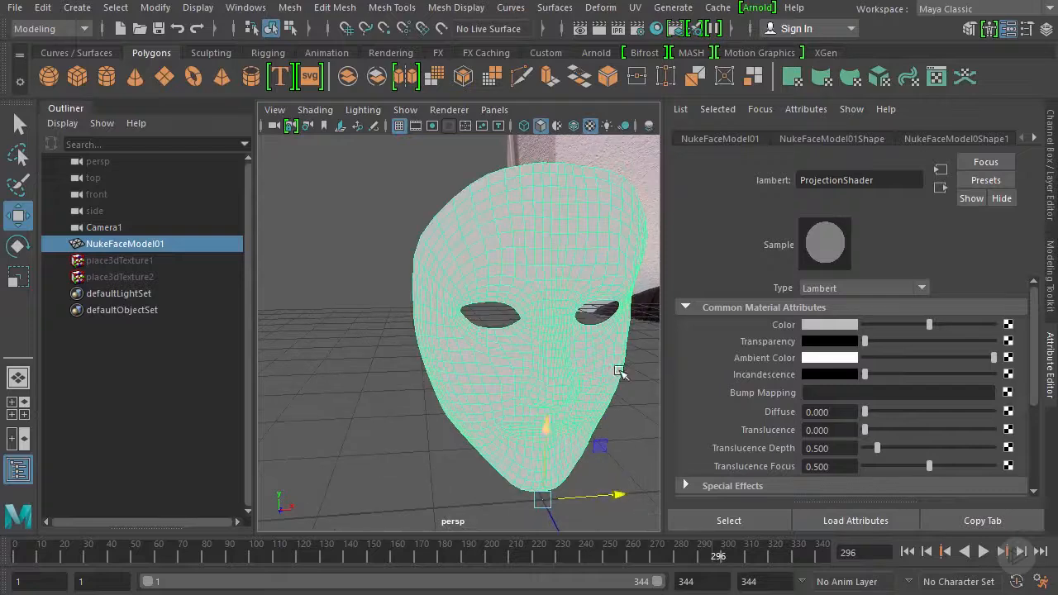
Connect a File texture to the ProjectionShader's Color, load NukeFaceMerged.jpg into it, and return to the Channel Box
click(1009, 326)
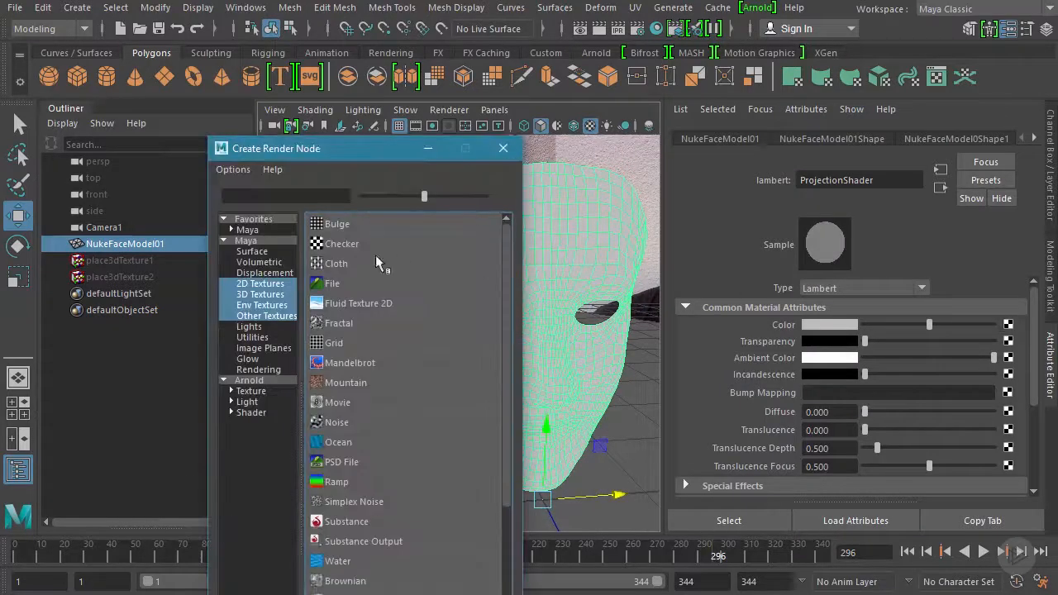
click(333, 231)
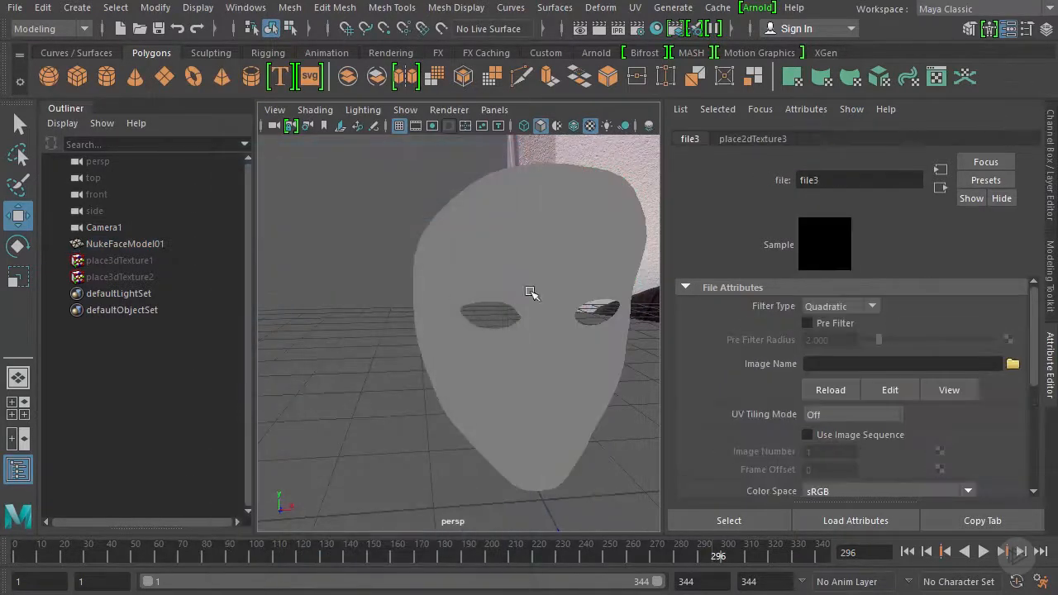
click(1013, 365)
drag(352, 38, 416, 59)
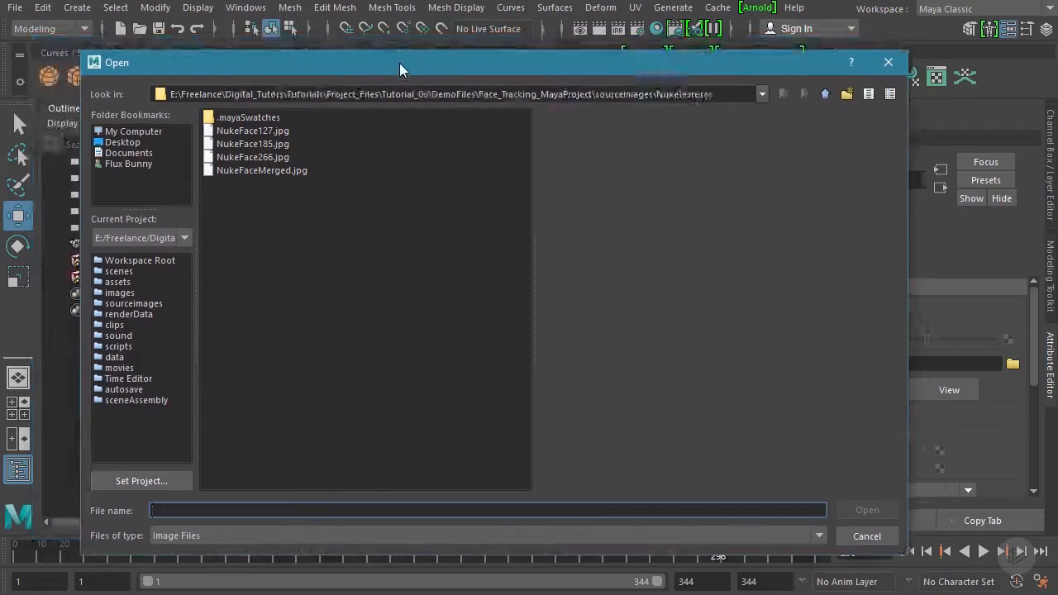
click(283, 177)
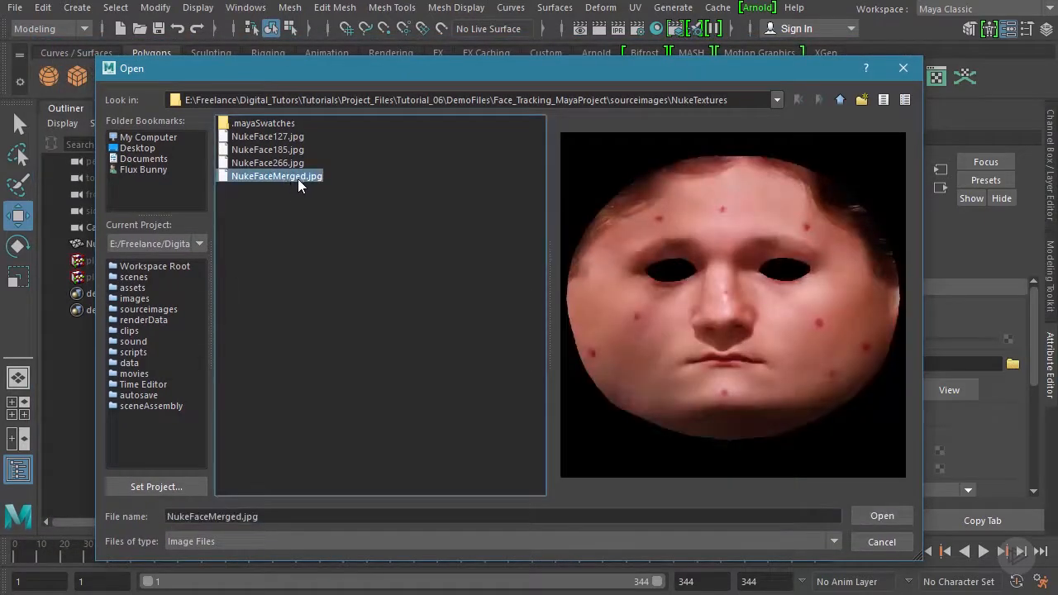
click(895, 517)
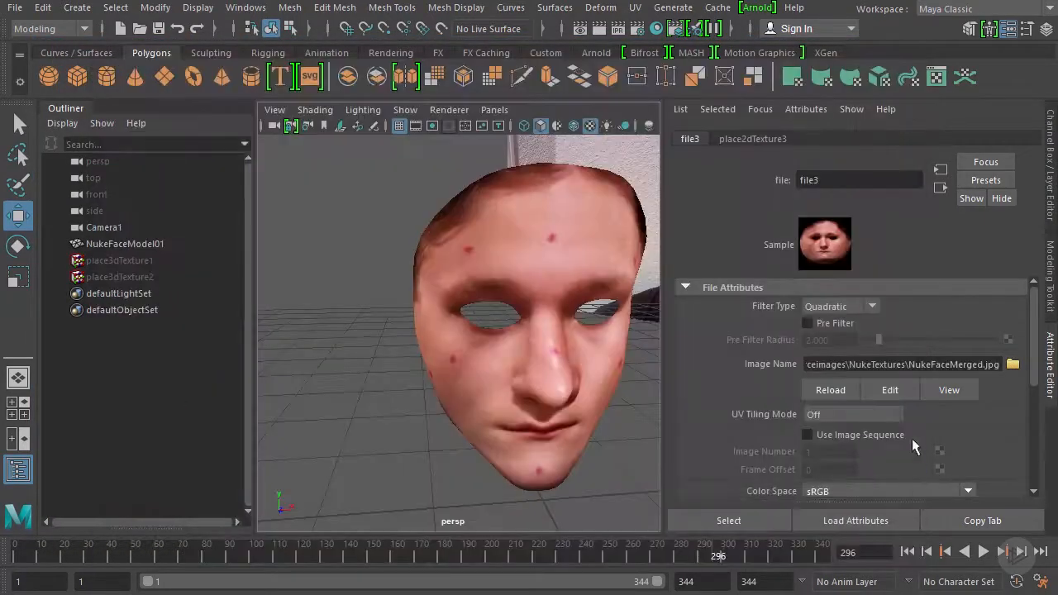
click(941, 189)
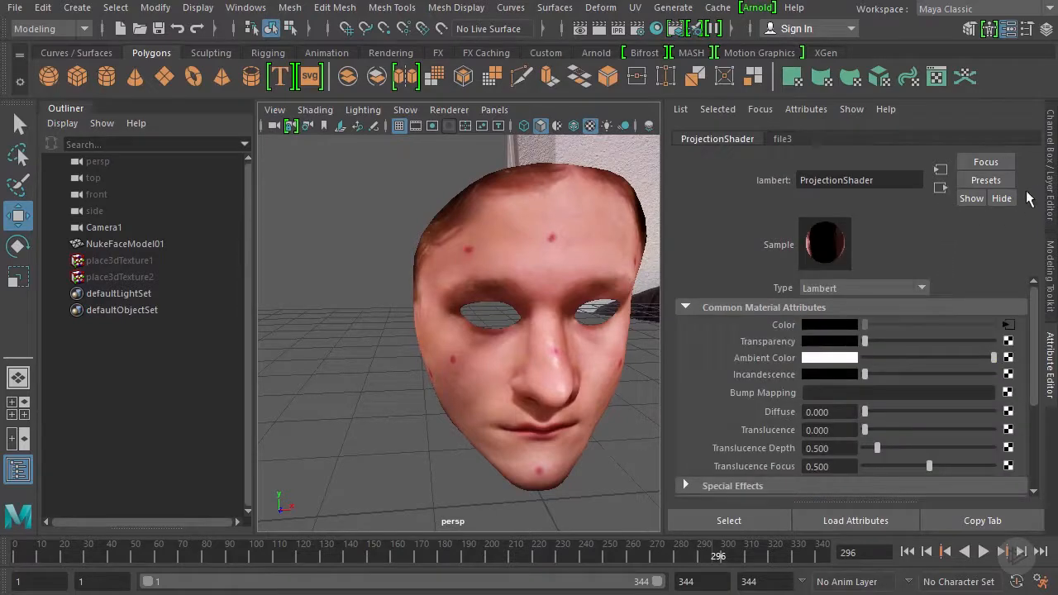
click(1052, 187)
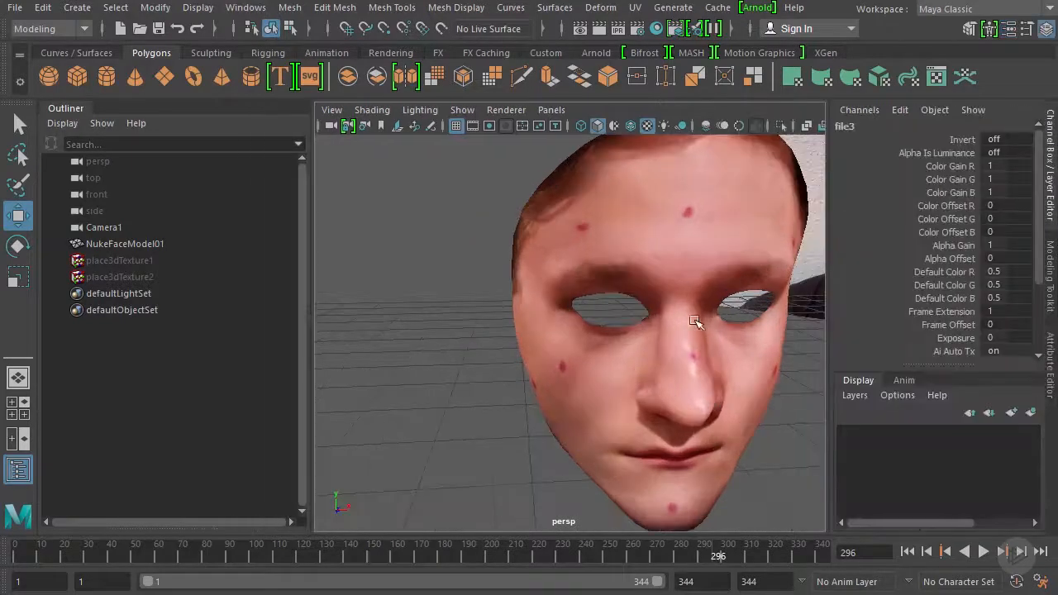
Examine the merged texture on the face mesh from the front and both sides, scrubbing the timeline to frame 268
alt+drag(697, 343, 588, 331)
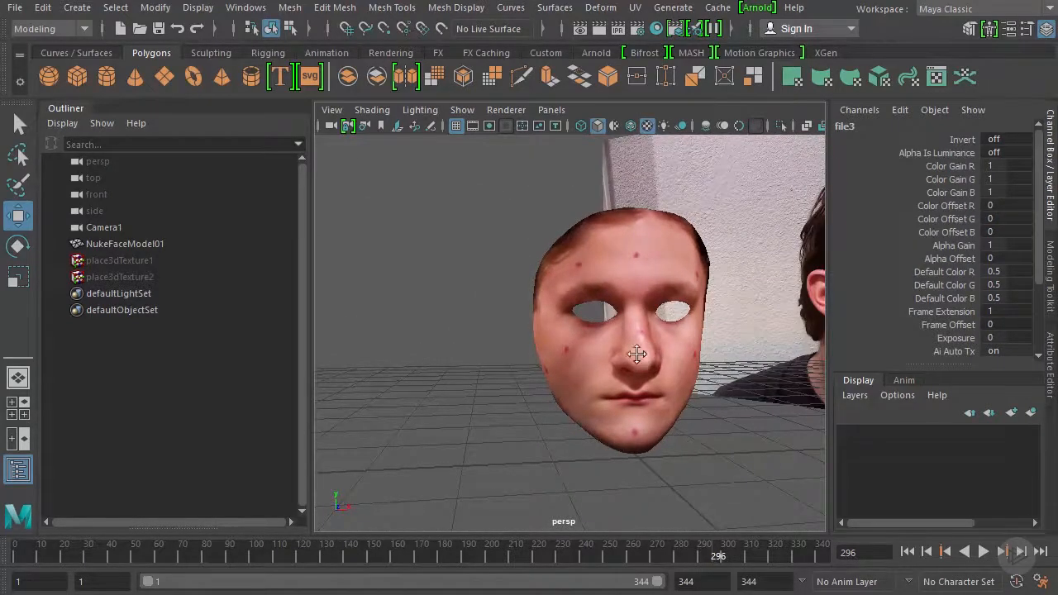
alt+drag(637, 354, 649, 385)
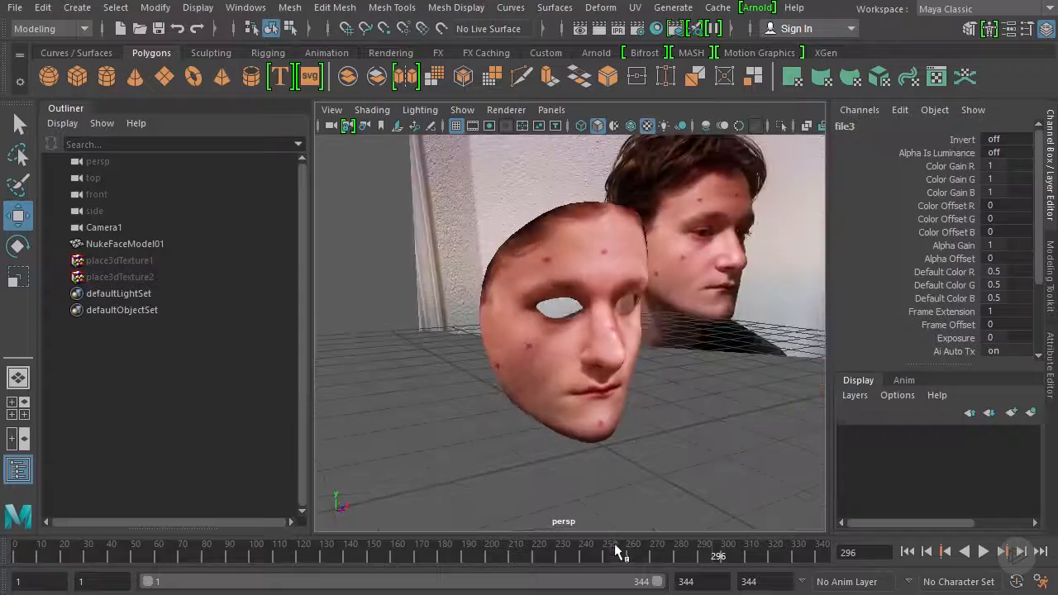
drag(616, 552, 652, 558)
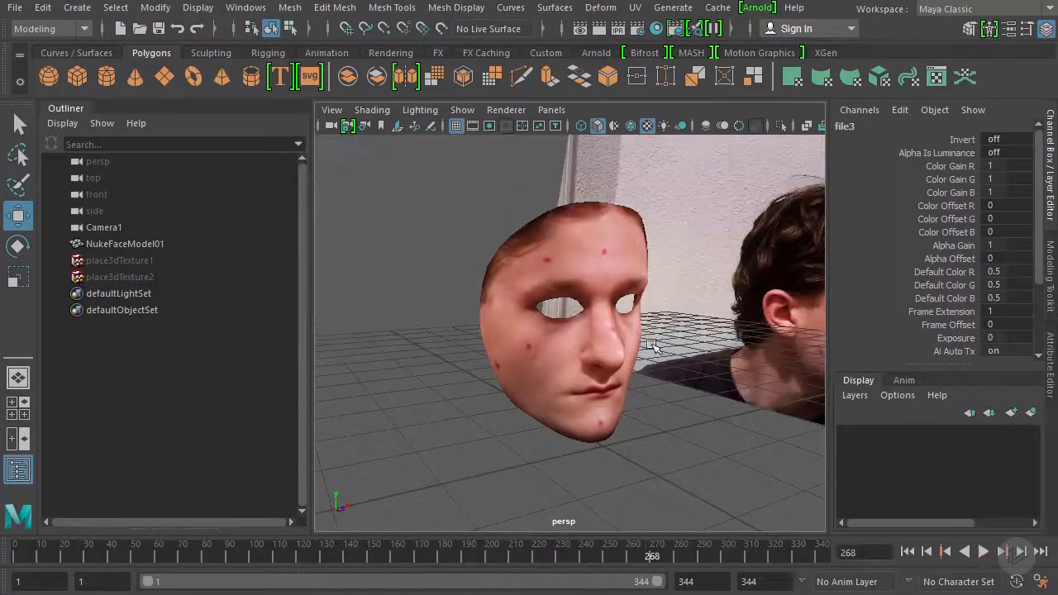
alt+drag(653, 346, 598, 355)
click(598, 284)
mouse_move(582, 447)
mouse_down()
mouse_move(482, 447)
mouse_move(659, 402)
mouse_move(524, 229)
mouse_move(574, 441)
mouse_up()
click(726, 304)
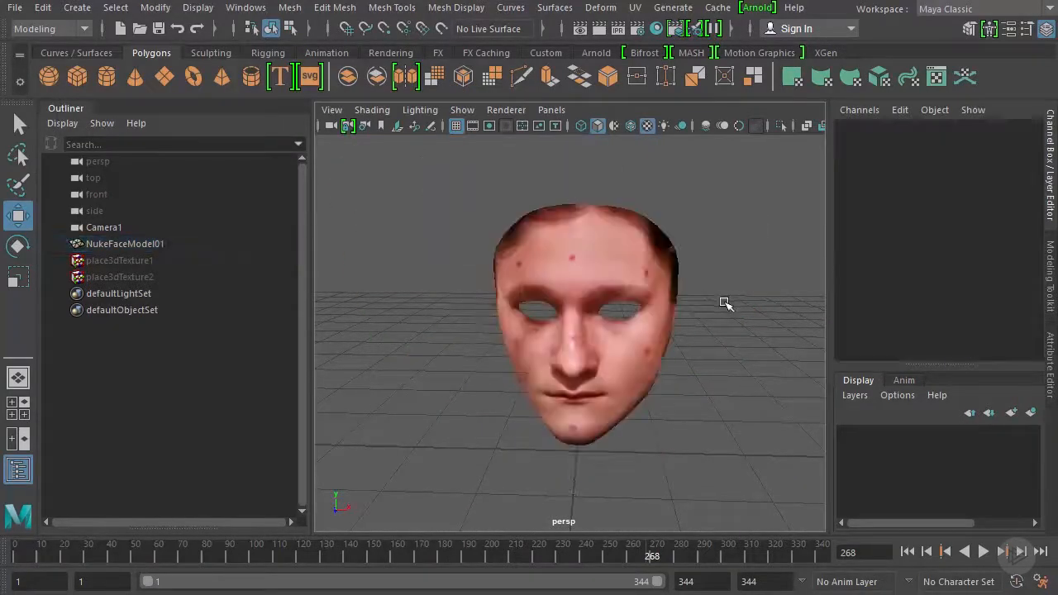
alt+drag(565, 385, 437, 394)
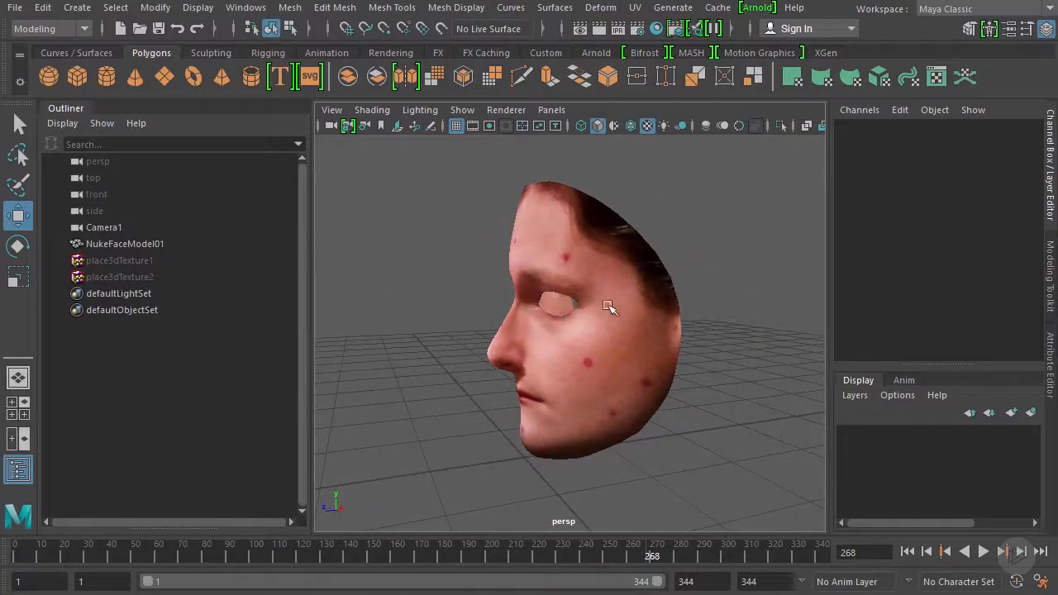
alt+drag(559, 299, 787, 295)
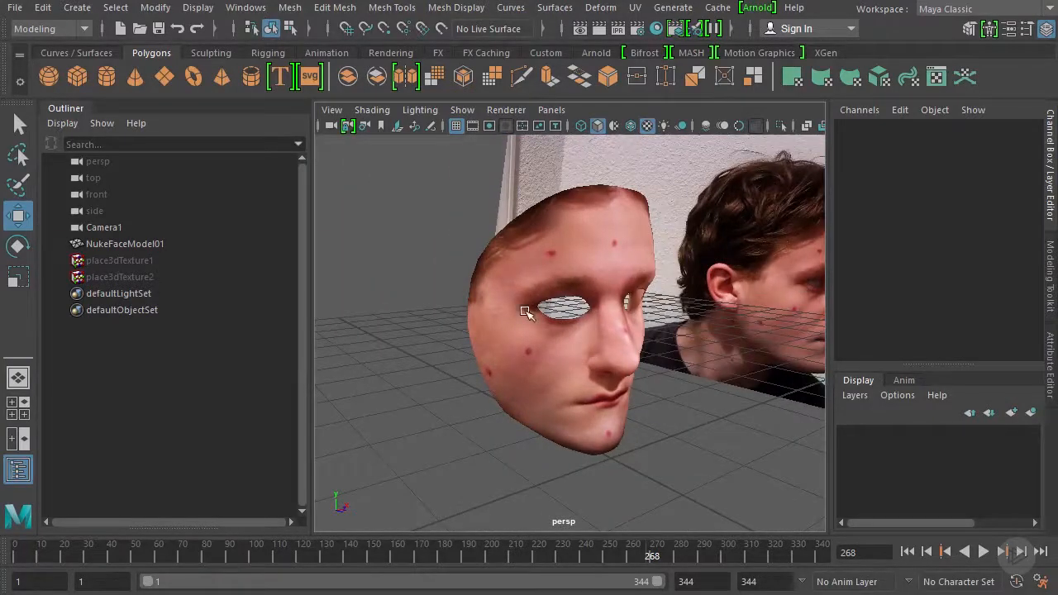
alt+drag(622, 353, 552, 365)
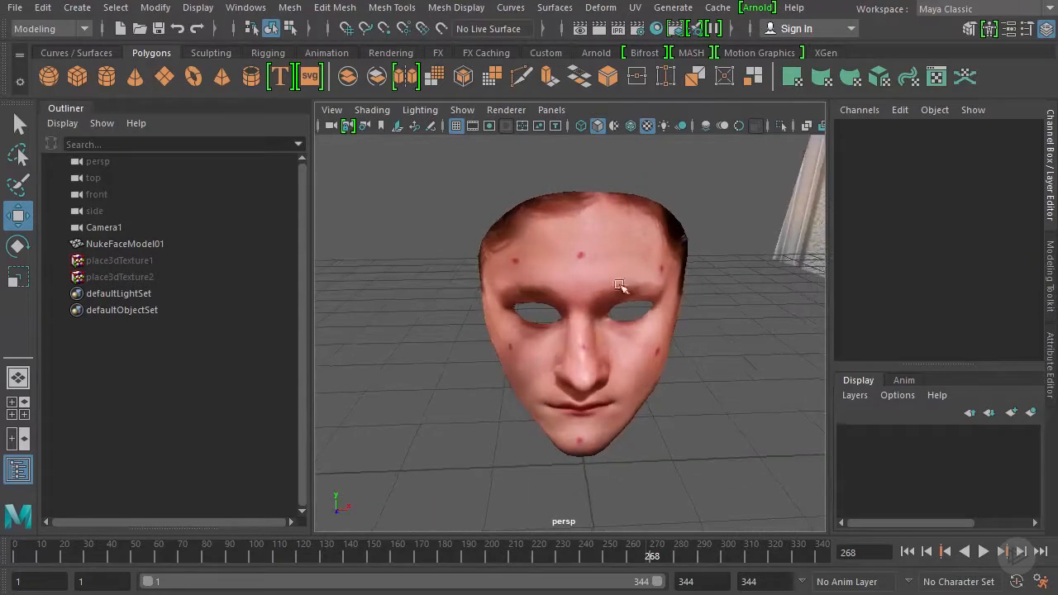
Look through Camera1 in the viewport and hide the Outliner to enlarge the view
click(551, 109)
mouse_move(582, 125)
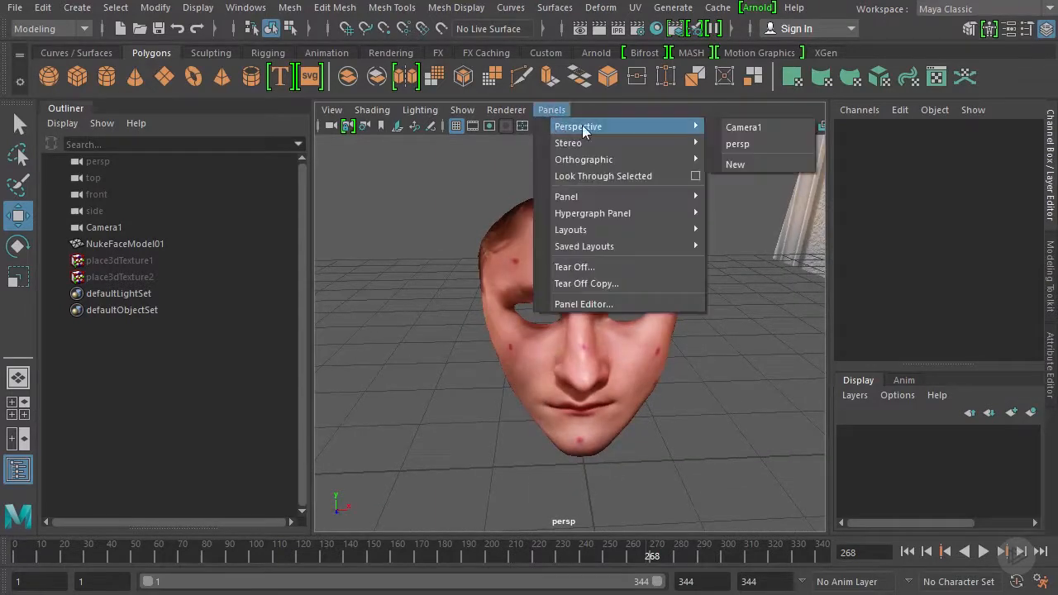
click(744, 129)
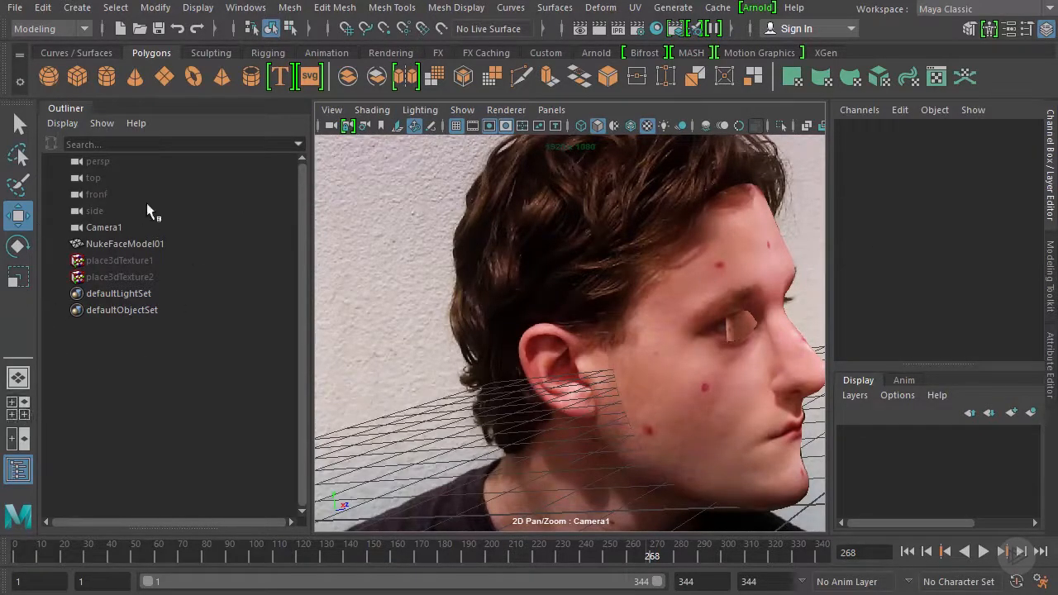
click(18, 468)
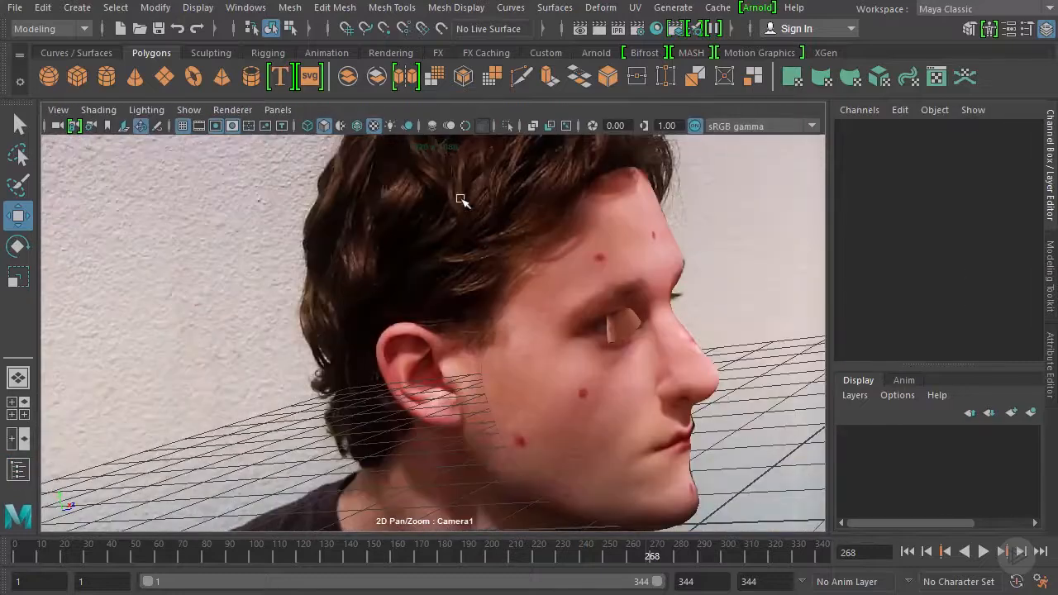
Select Camera1 and disable 2D Pan/Zoom in its camera shape attributes
click(58, 109)
click(83, 137)
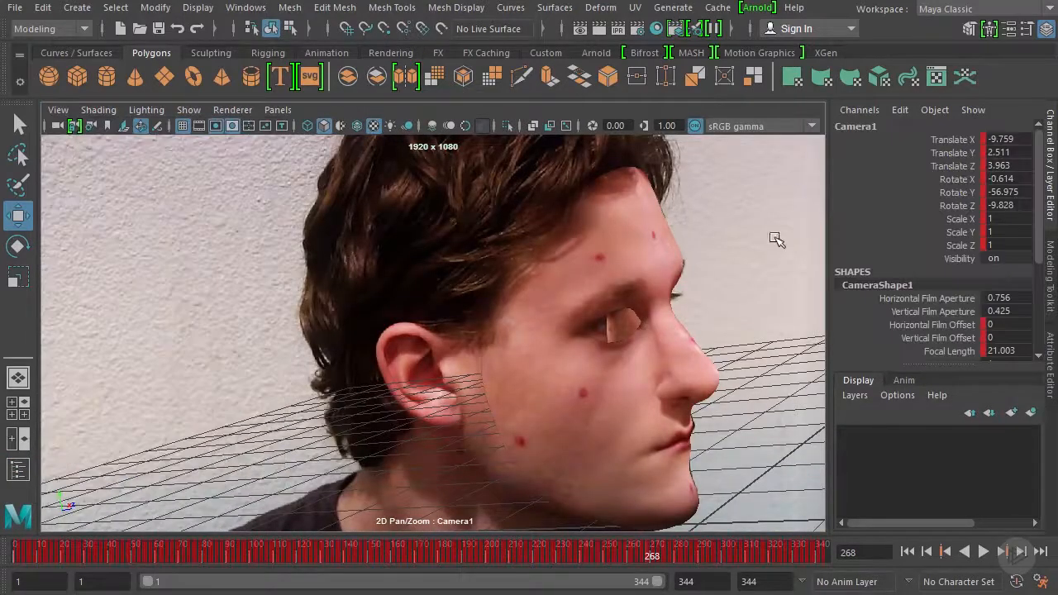
key(ctrl+a)
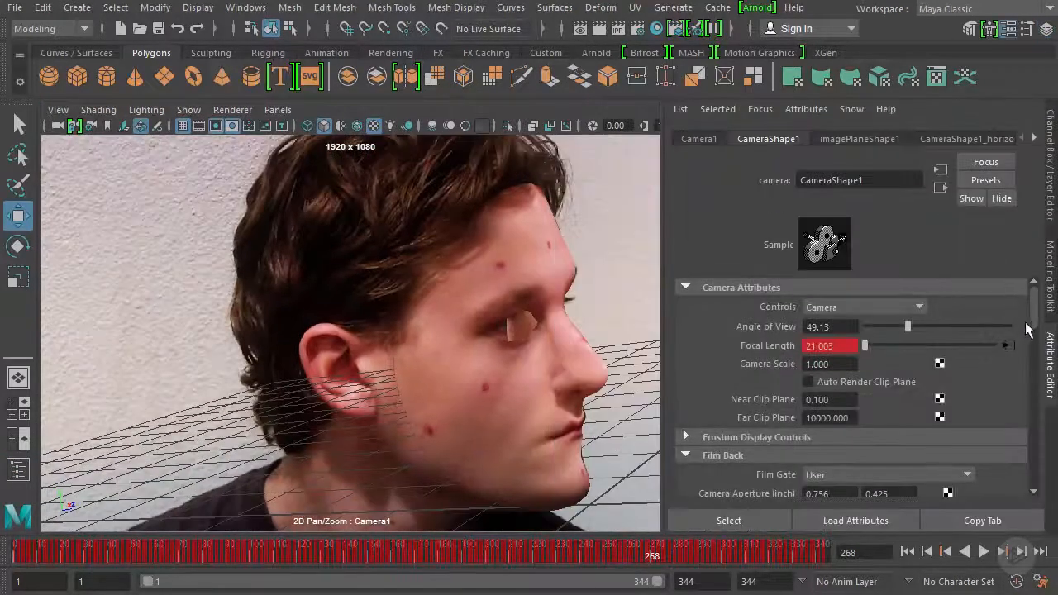
drag(1031, 328, 1013, 449)
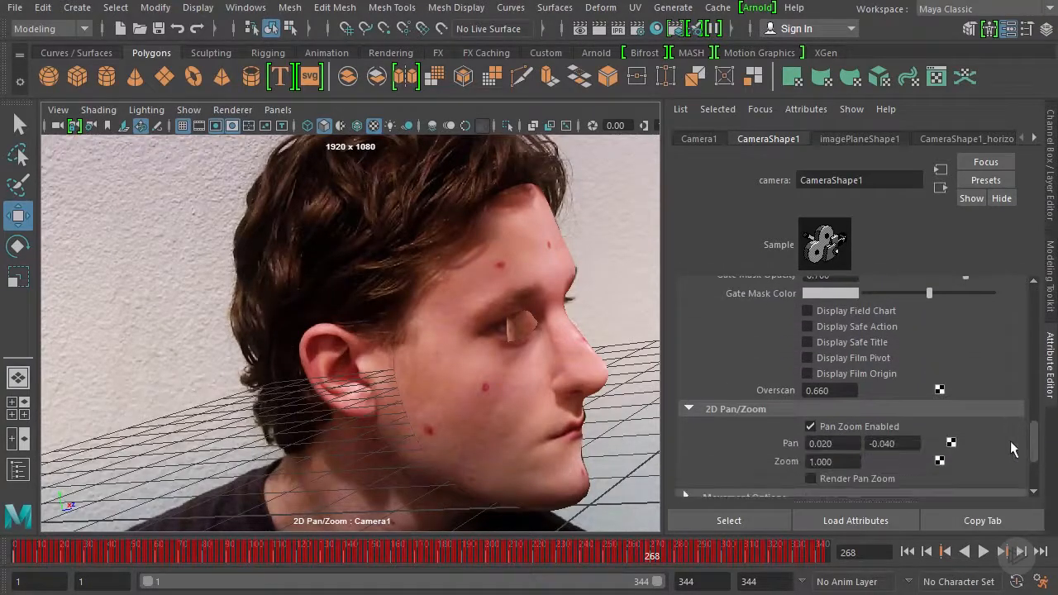
click(837, 428)
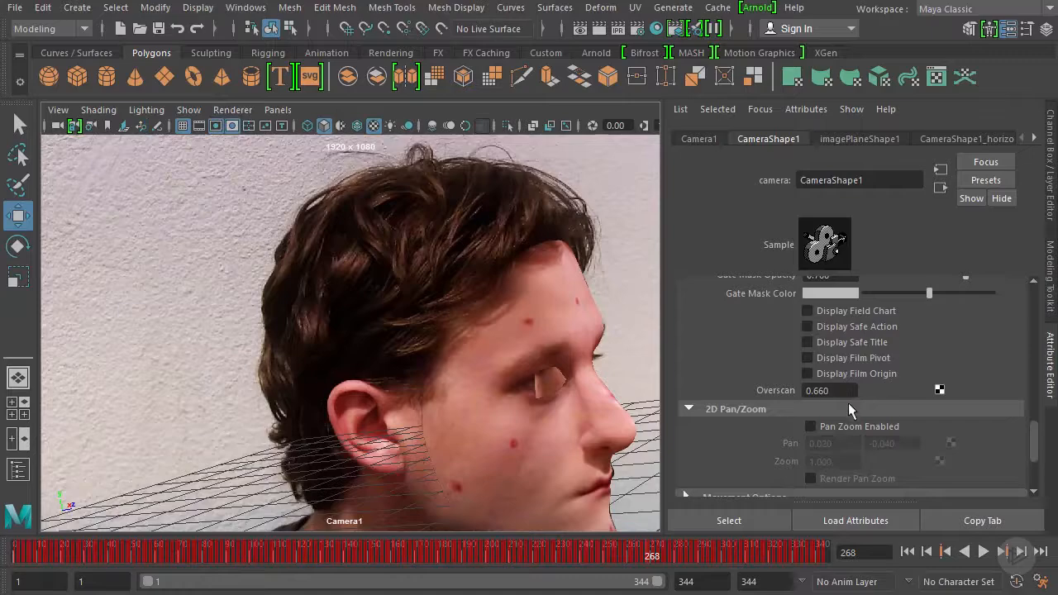
Set Camera1's overscan to 1.200 and return to the Channel Box
ctrl+drag(838, 392, 881, 401)
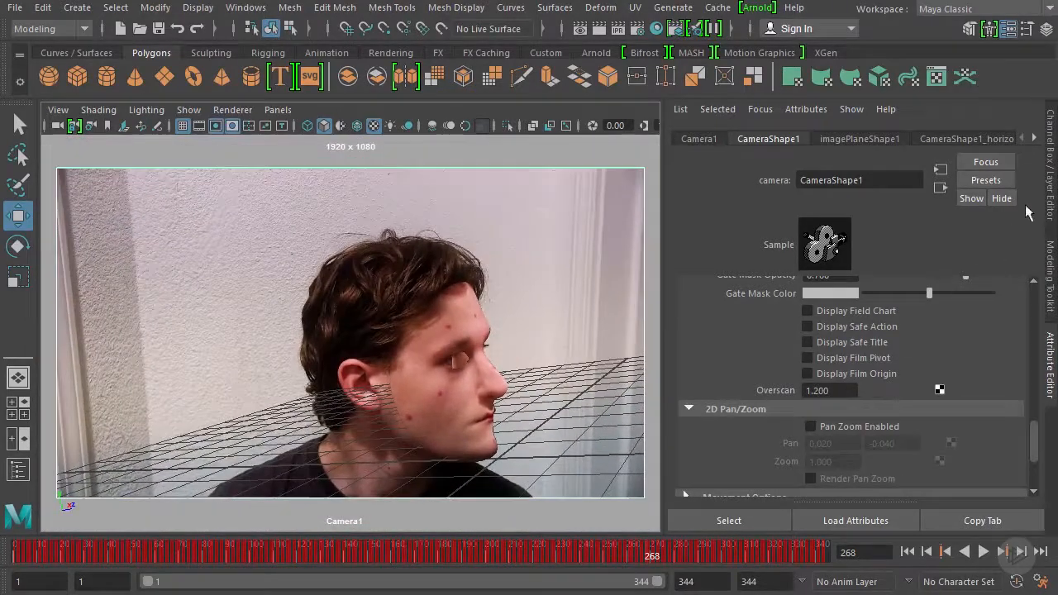
click(1051, 192)
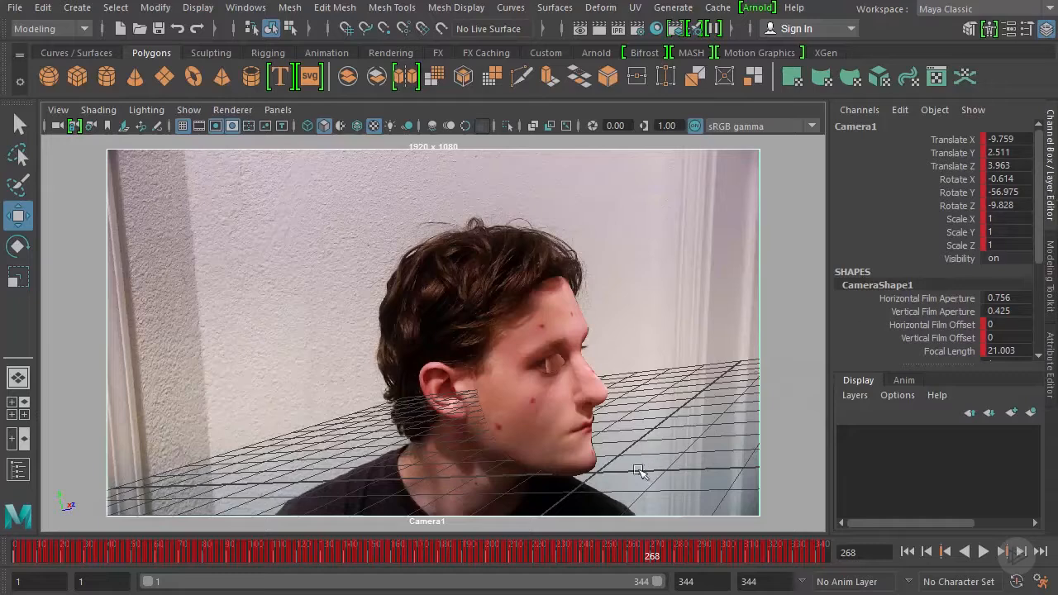
Hide the viewport grid and play the tracked face over the footage through Camera1, stopping at frame 98
click(983, 551)
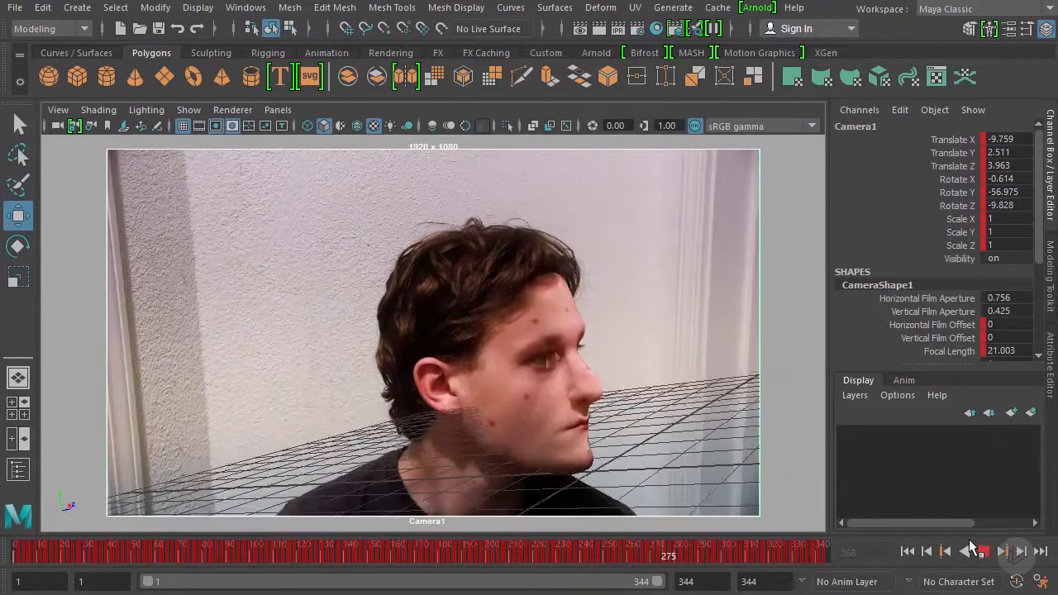
click(183, 126)
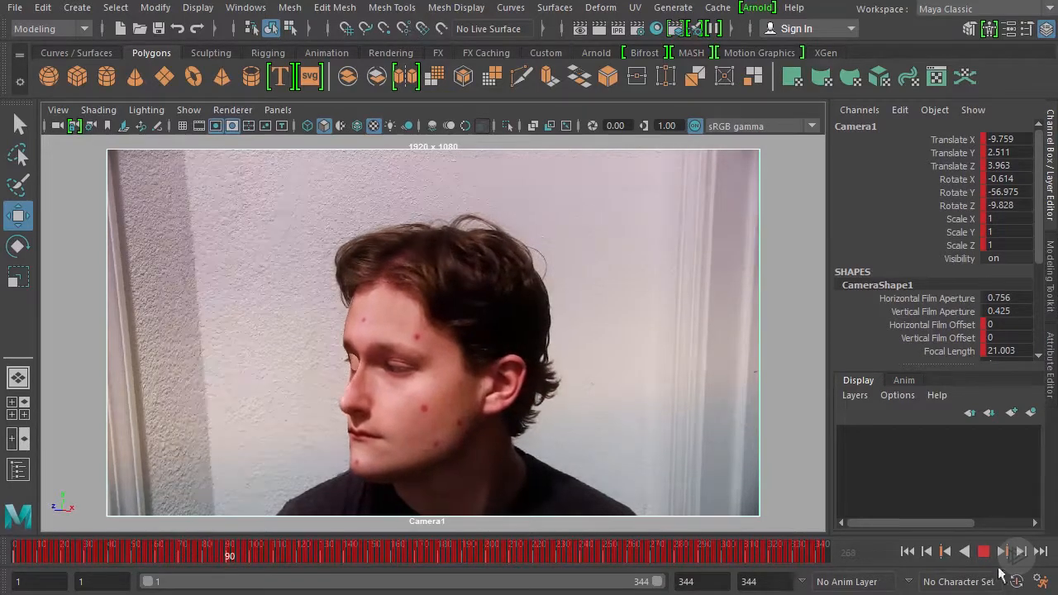
click(983, 552)
Set the image plane's display mode to None and play back the textured face mesh on its own
click(1051, 354)
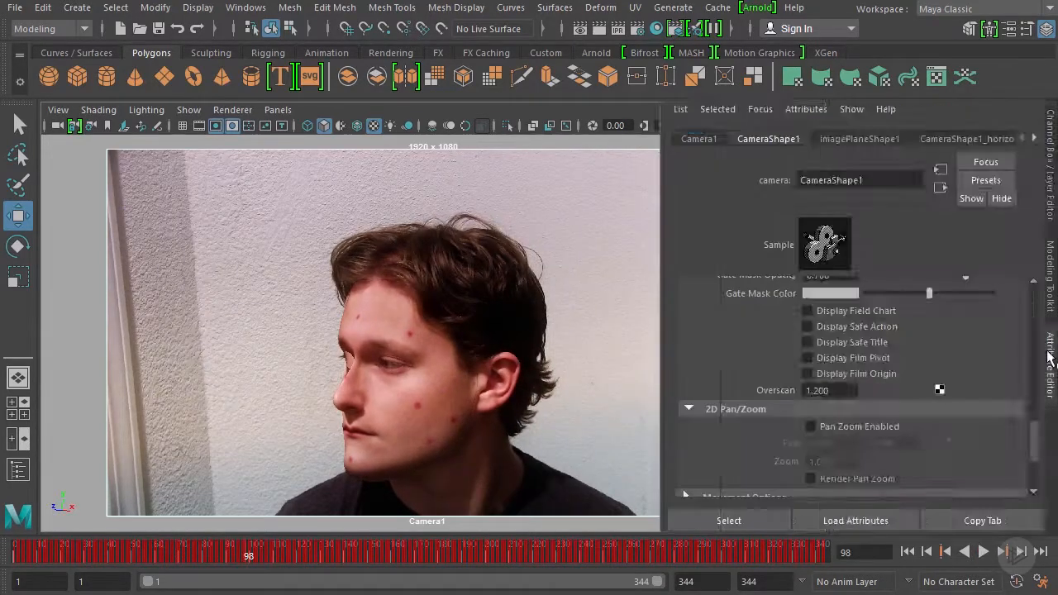
click(877, 140)
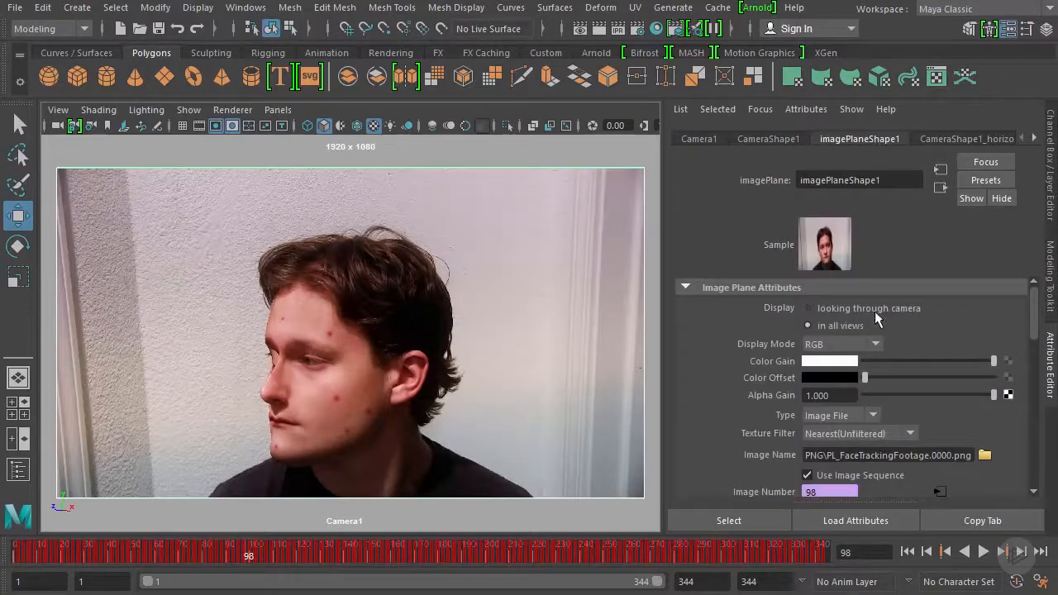
click(832, 346)
click(831, 361)
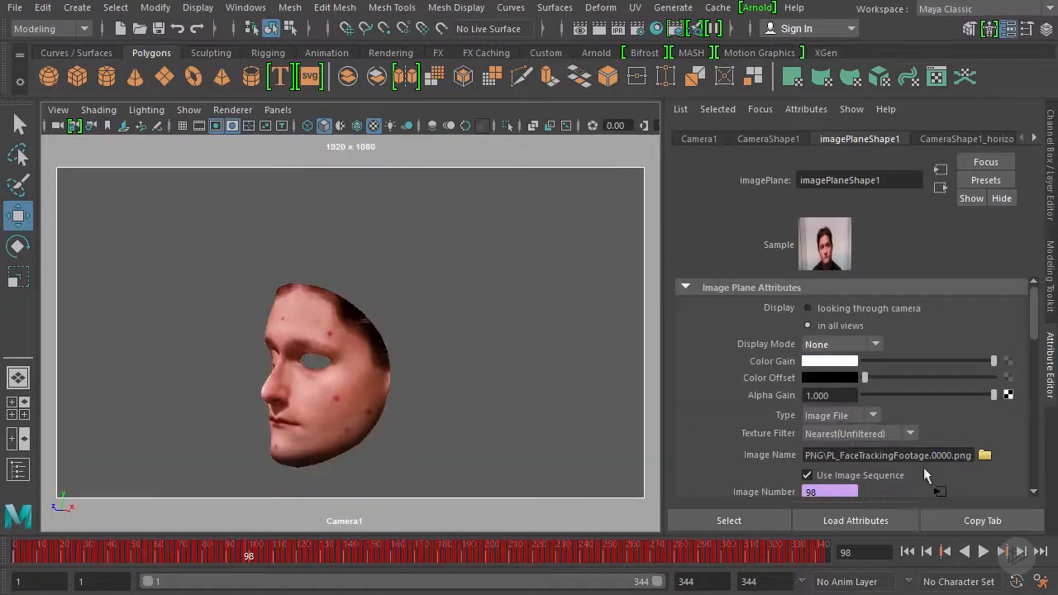
click(983, 551)
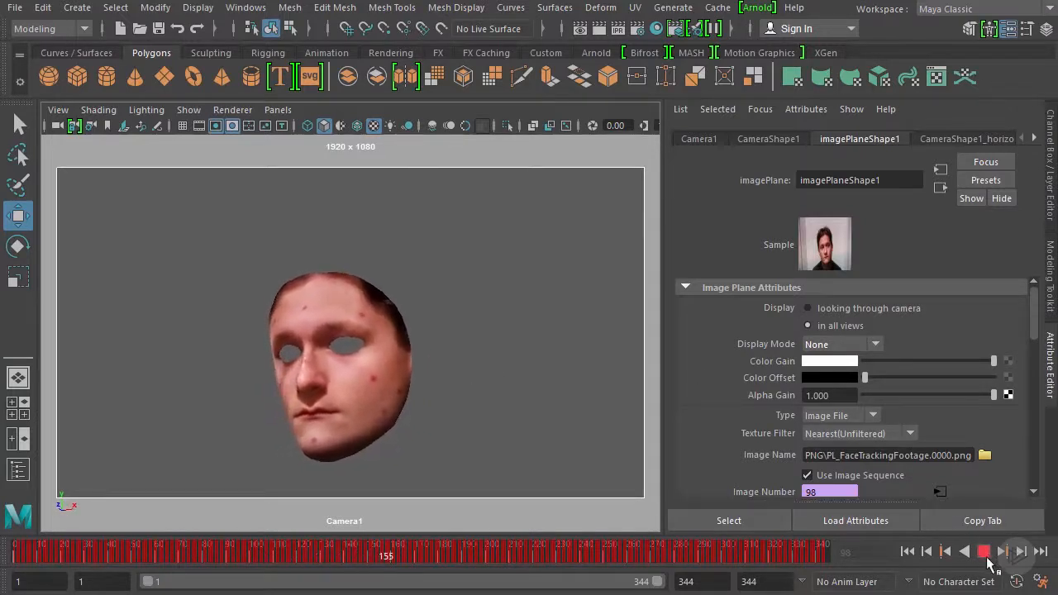
click(984, 551)
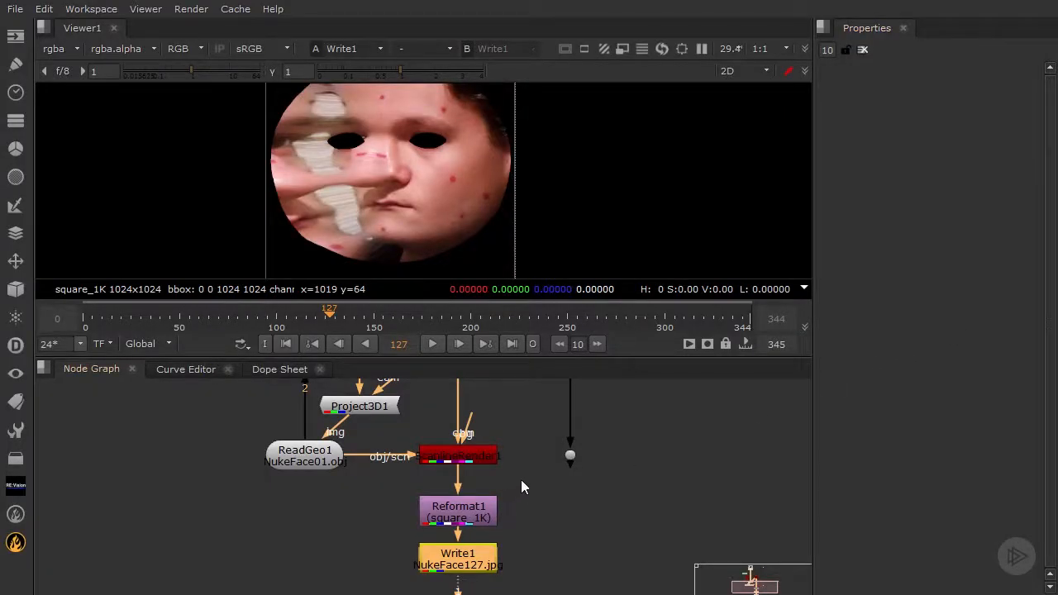
Switch to Nuke and examine the projected face from an angle in the 3D viewer
click(755, 73)
click(732, 102)
ctrl+drag(476, 208, 506, 190)
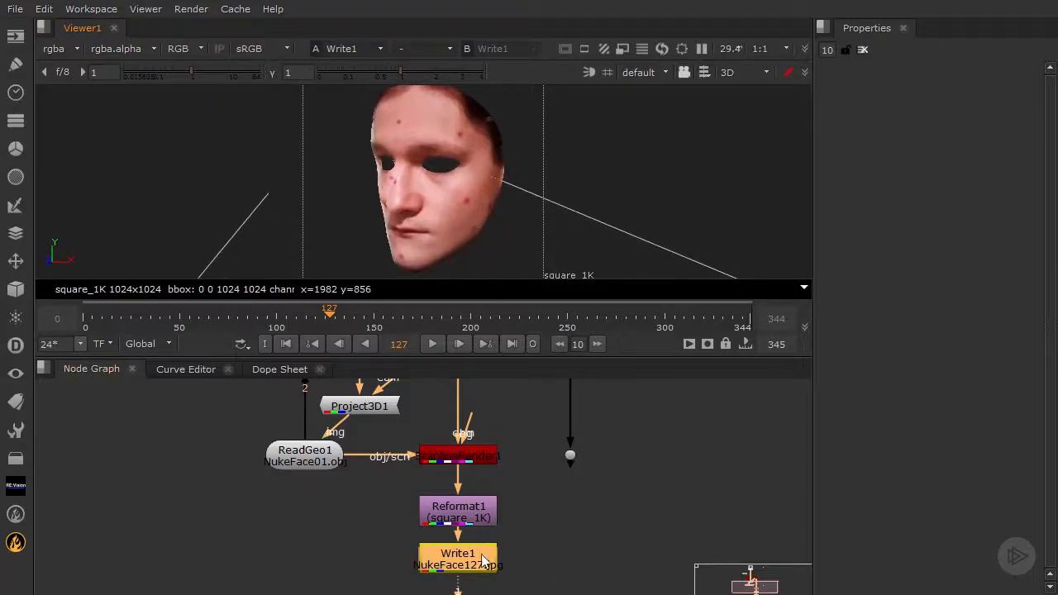
Delete the Write1 and Reformat1 nodes below ScanlineRender1
drag(485, 562, 485, 540)
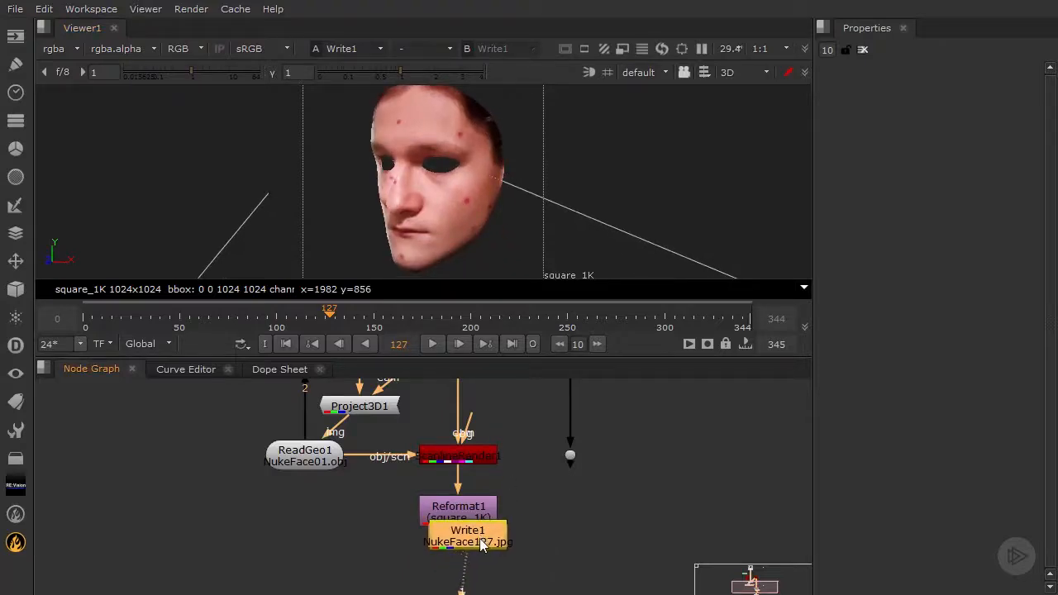
key(Delete)
key(Delete)
Set ScanlineRender1's projection mode to render camera
double_click(485, 455)
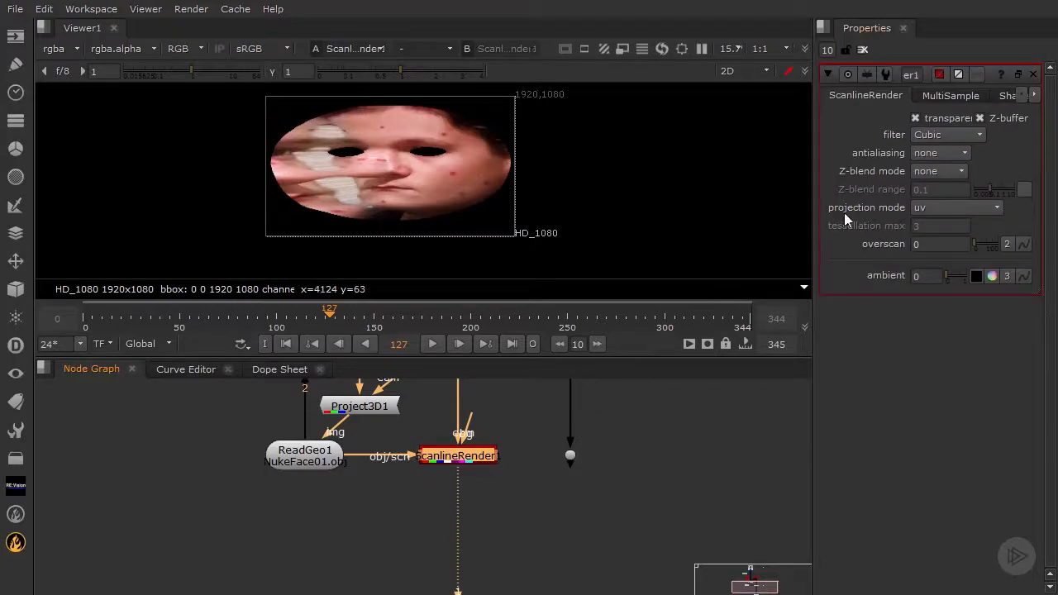
click(957, 208)
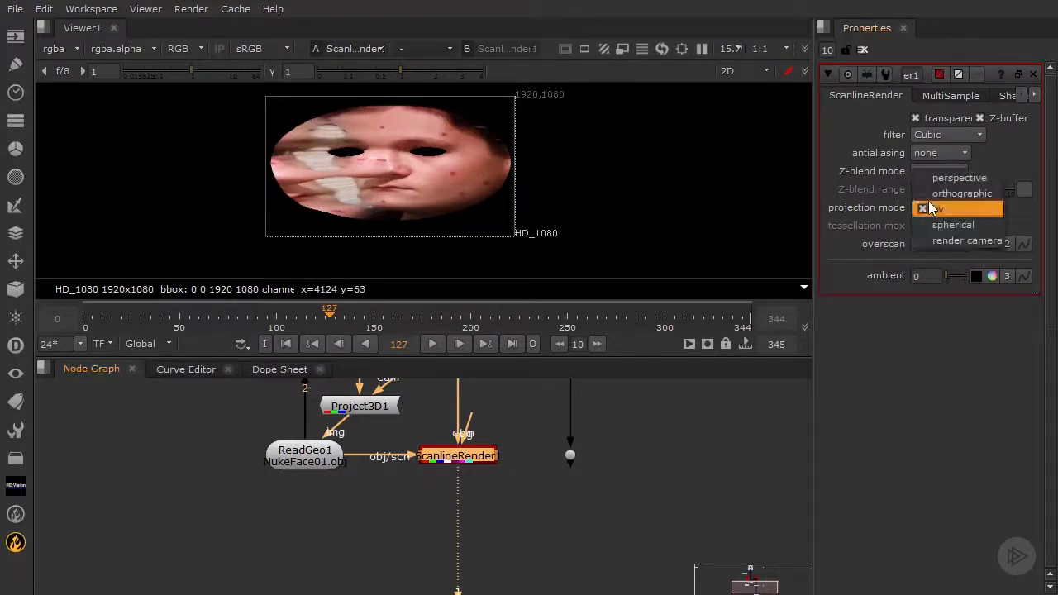
click(947, 241)
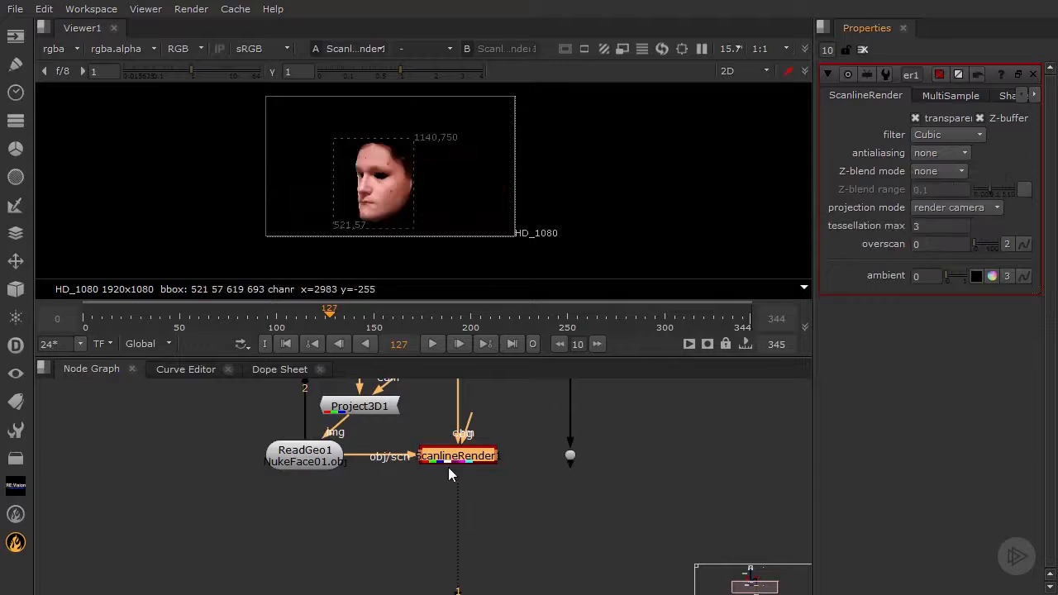
Connect ScanlineRender1's bg input to the dot on the footage branch
middle_drag(500, 437, 505, 456)
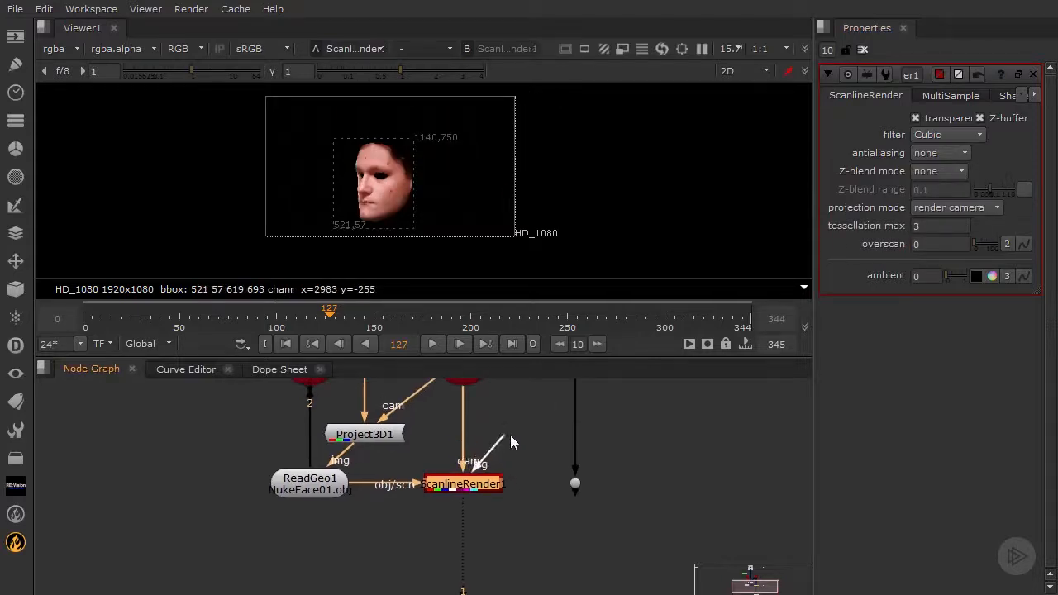
drag(560, 479, 576, 481)
click(383, 527)
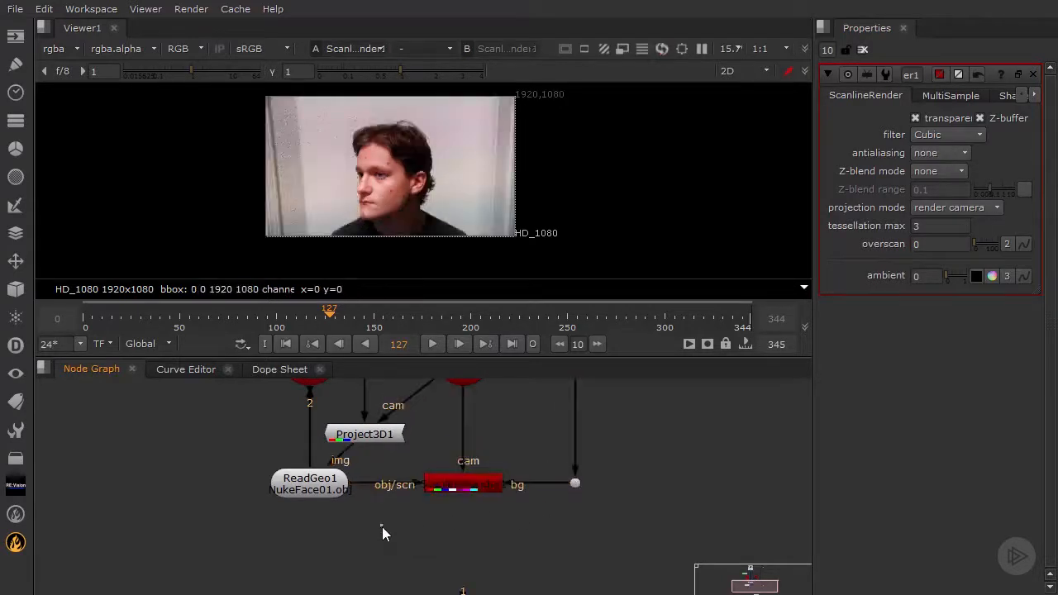
Delete the Project3D1 node and disconnect ReadGeo1's img input from the Read1 footage
middle_drag(412, 438, 410, 497)
drag(384, 495, 392, 472)
middle_drag(439, 438, 449, 516)
key(Delete)
middle_drag(406, 489, 435, 447)
scroll(424, 521, down, 3)
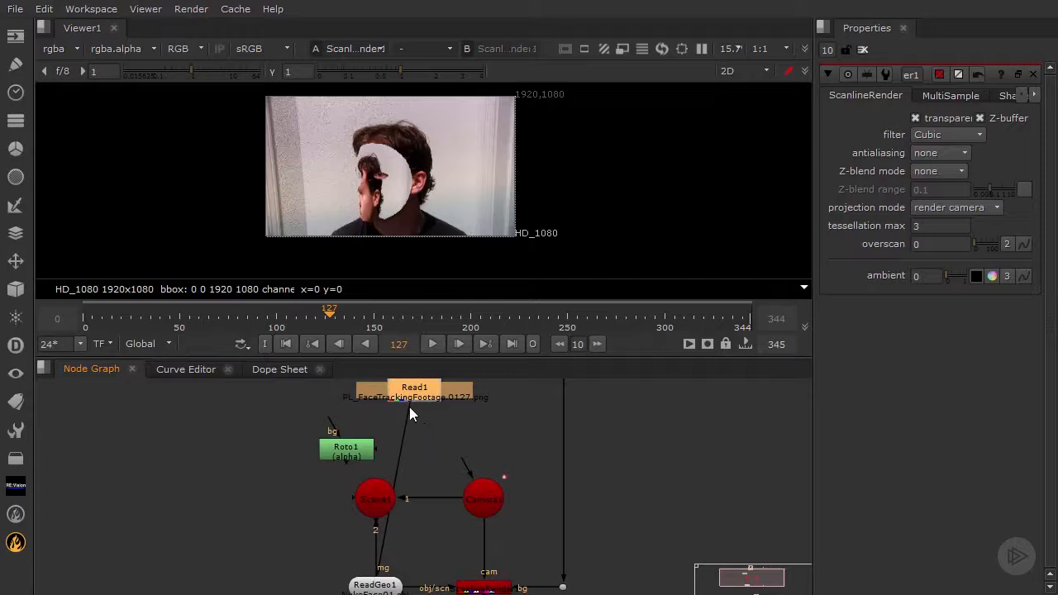
drag(408, 410, 347, 463)
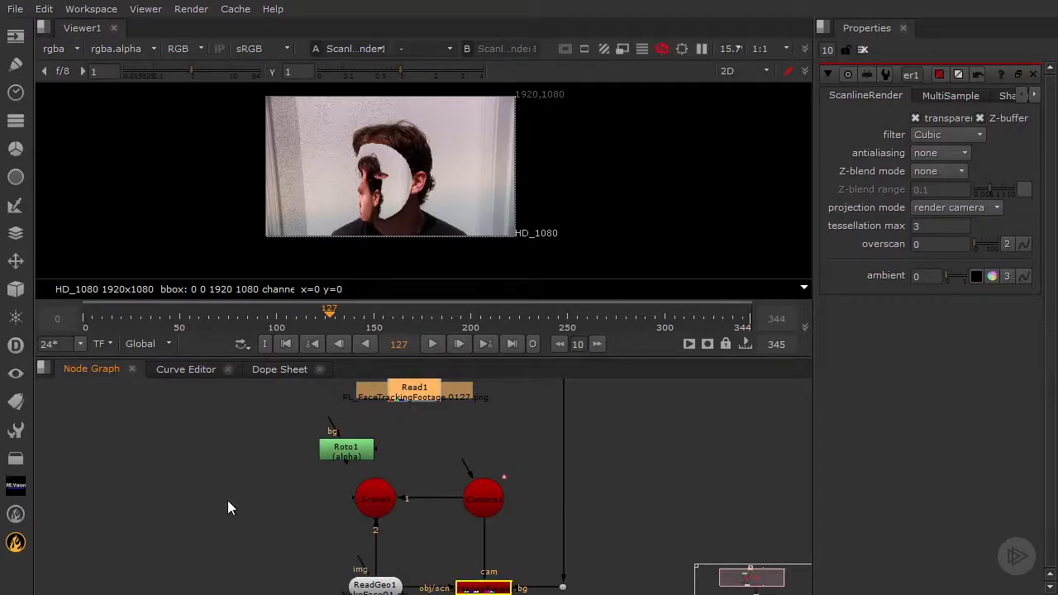
Add a Read node that loads NukeFaceMerged.jpg and feed it into ReadGeo1's img input
middle_drag(402, 516, 418, 501)
scroll(417, 511, up, 3)
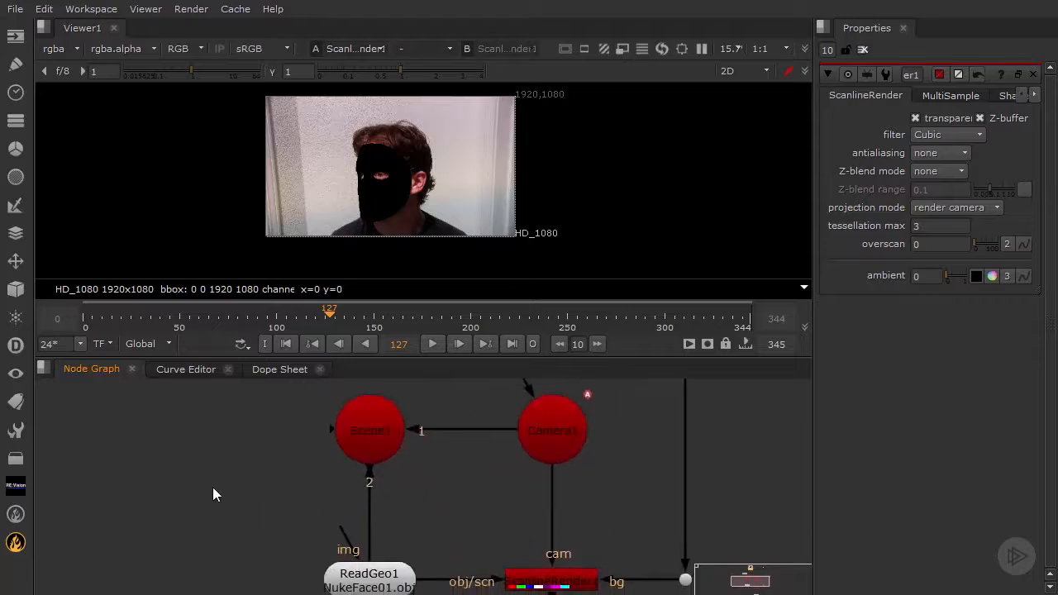
key(Tab)
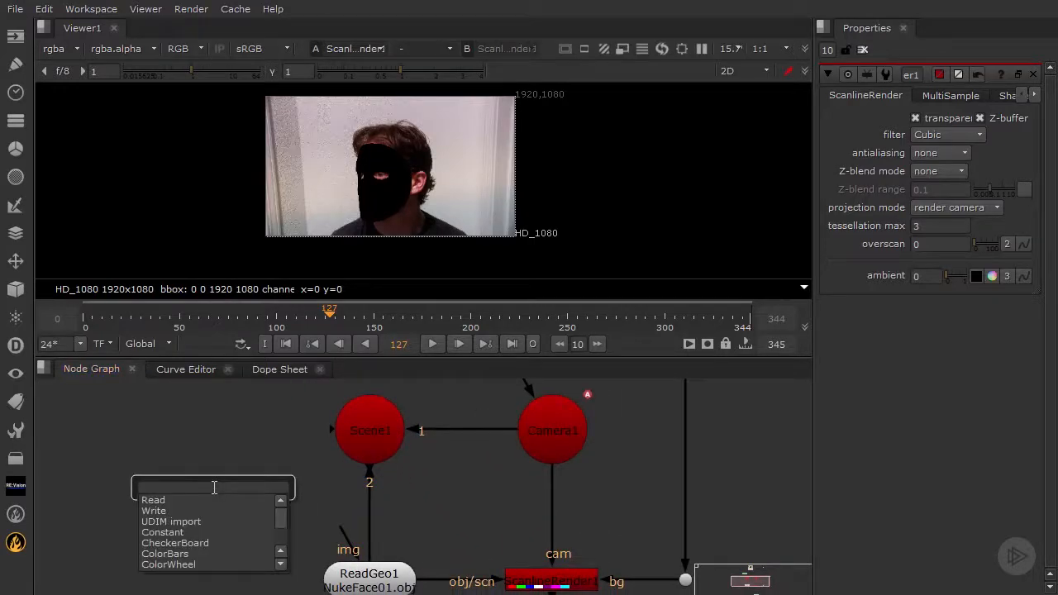
click(167, 500)
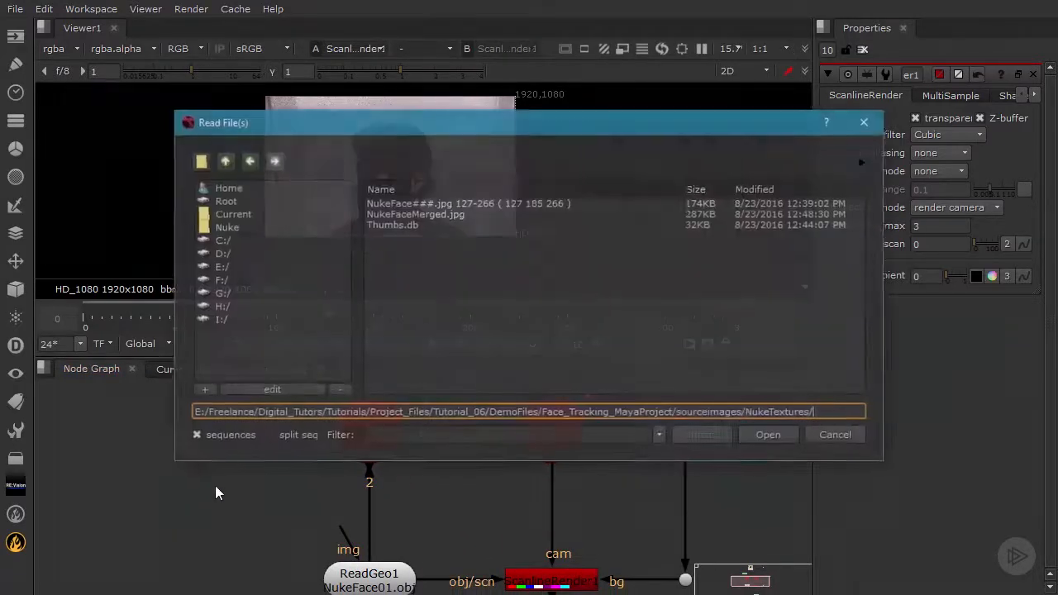
click(433, 216)
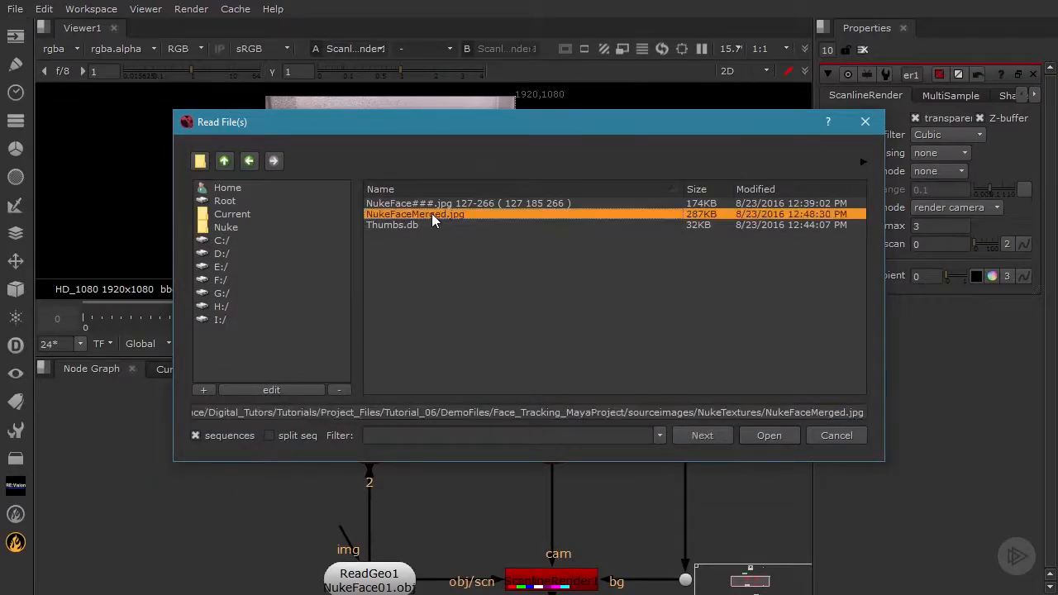
click(762, 433)
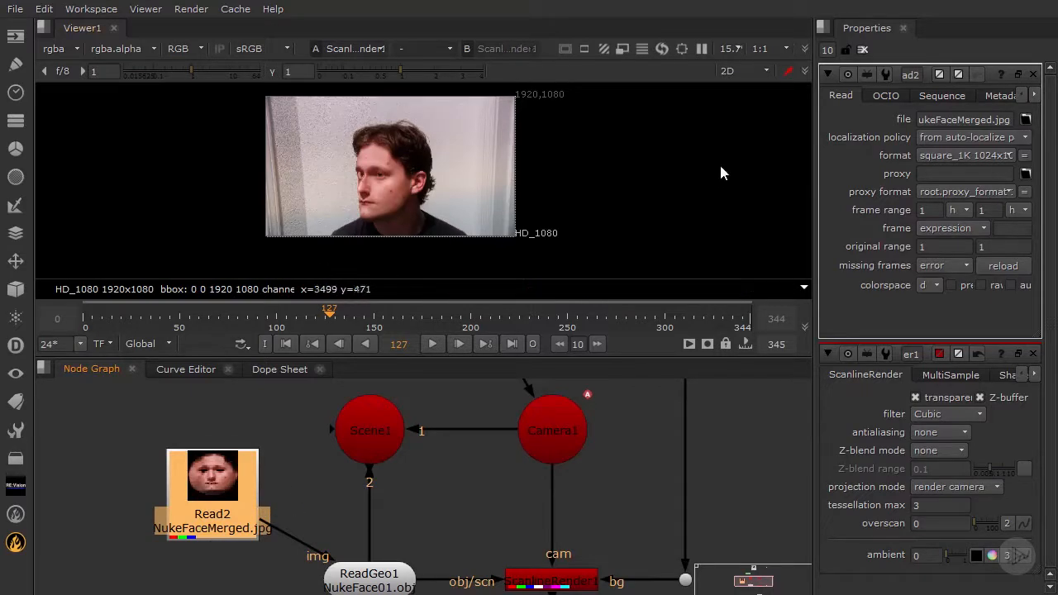
Examine the merged texture on the face geometry in an enlarged 3D viewer, scrubbing to frame 220
click(753, 71)
click(751, 97)
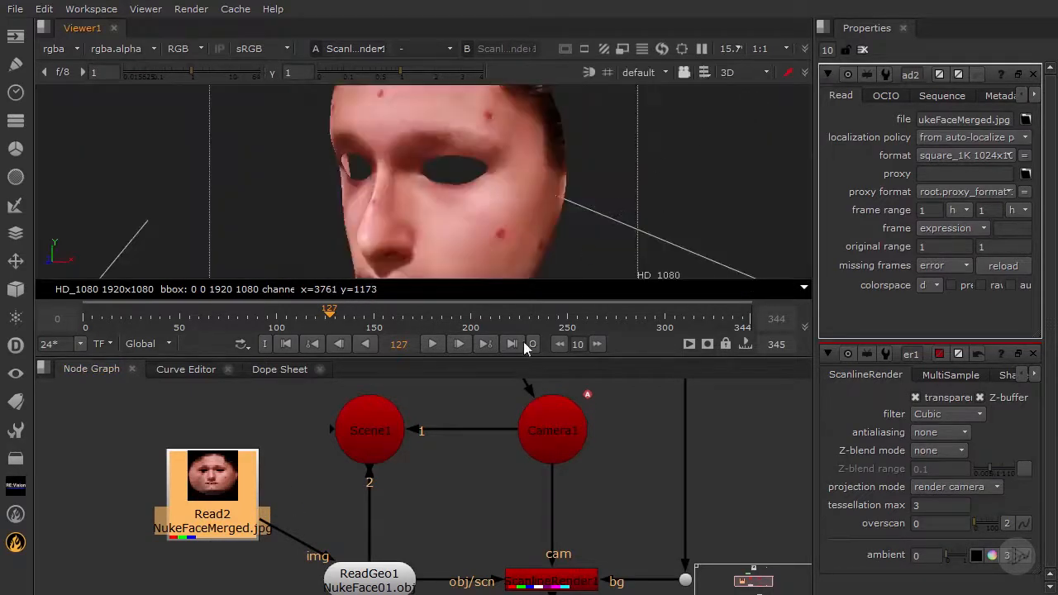
drag(516, 357, 511, 440)
mouse_move(521, 264)
ctrl+mouse_down()
mouse_move(538, 151)
mouse_move(549, 189)
mouse_move(498, 291)
mouse_move(515, 251)
ctrl+mouse_up()
ctrl+drag(479, 281, 599, 245)
drag(444, 402, 511, 400)
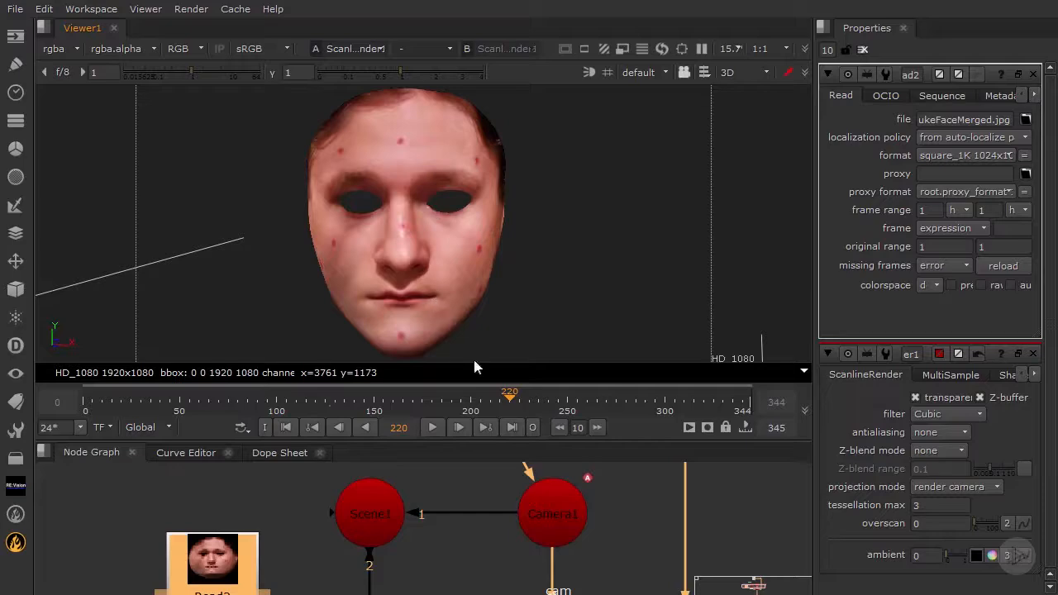
Return the viewer to 2D, enlarge the face area and play the rendered face over the footage
click(806, 73)
click(742, 84)
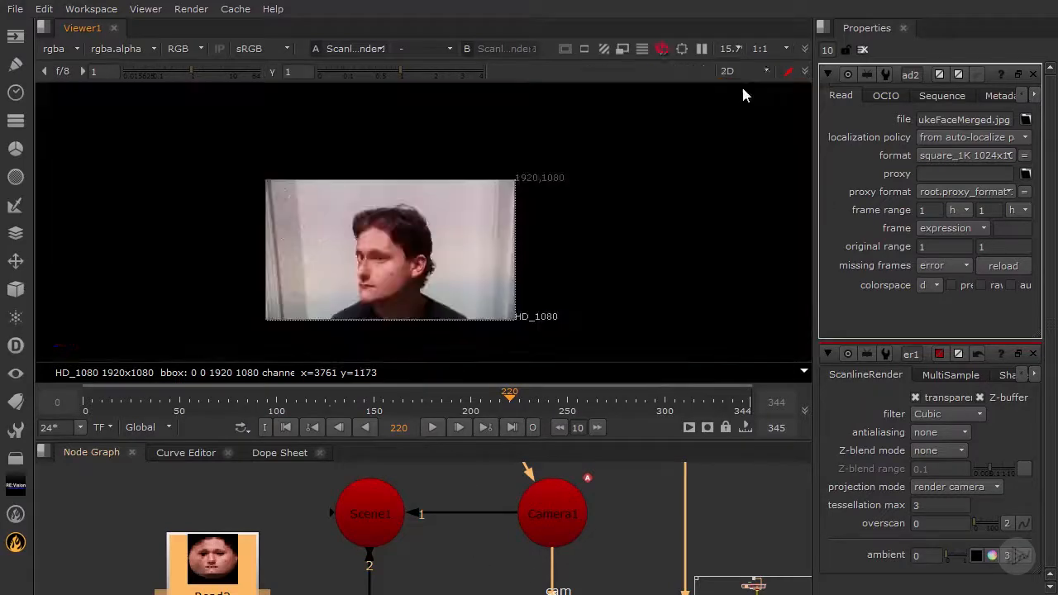
scroll(454, 295, up, 3)
middle_drag(435, 268, 515, 244)
click(433, 428)
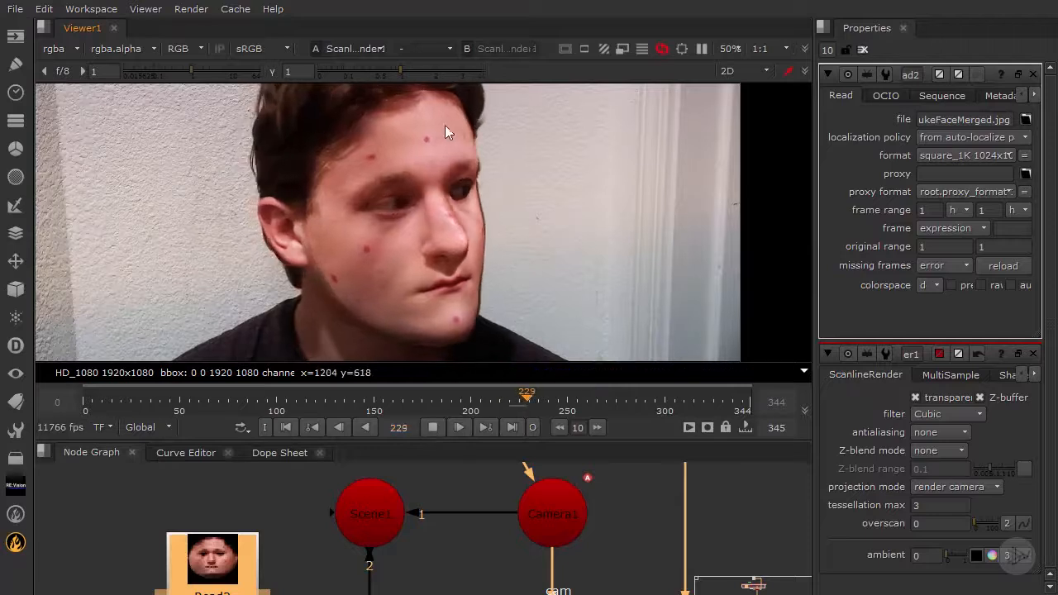